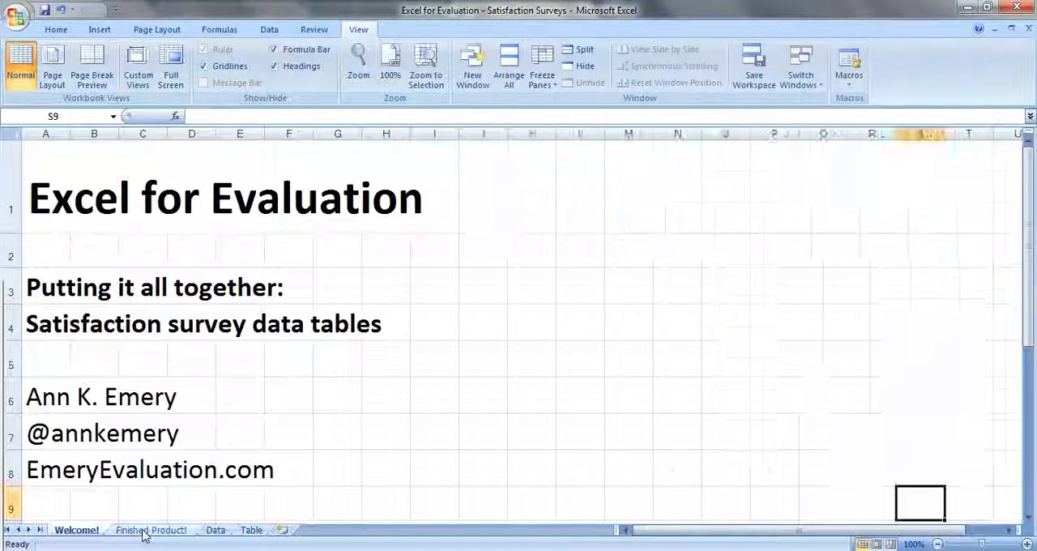
- Review the Finished Product! sheet and count the Q1 responses in cell B47 of the Data sheet with =COUNTA(B2:B45)
left_click(143, 531)
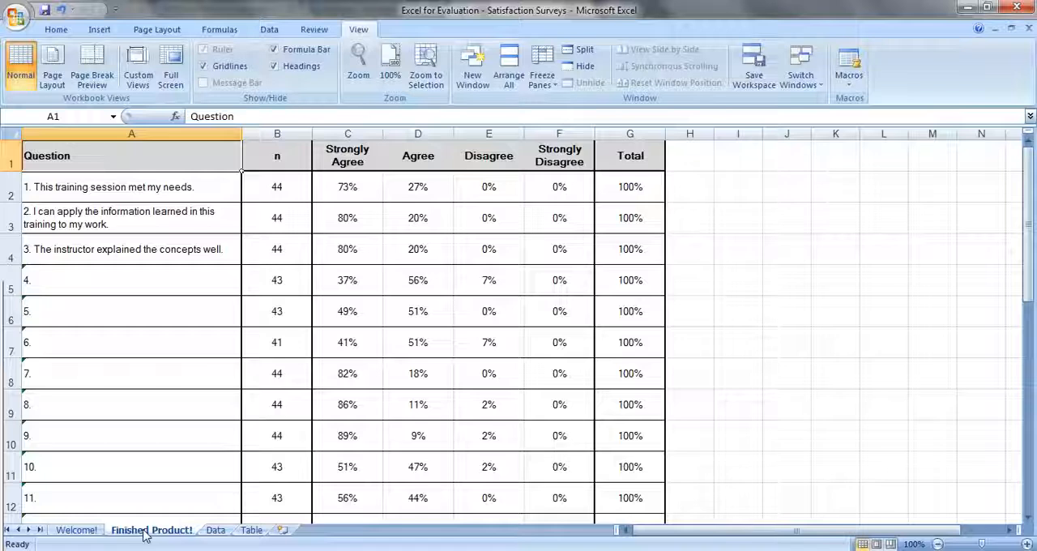
left_click(217, 530)
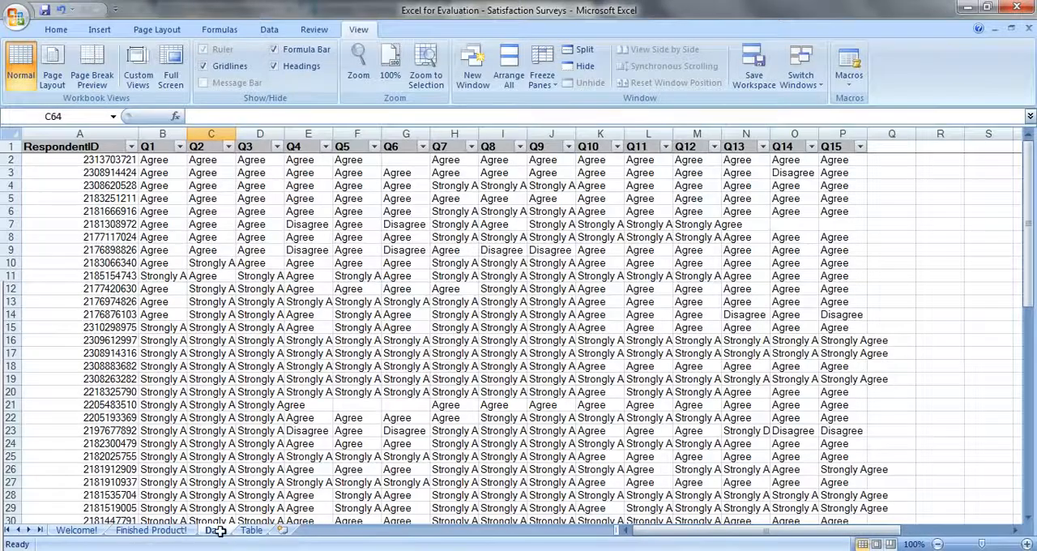
scroll(209, 440, "down", 13)
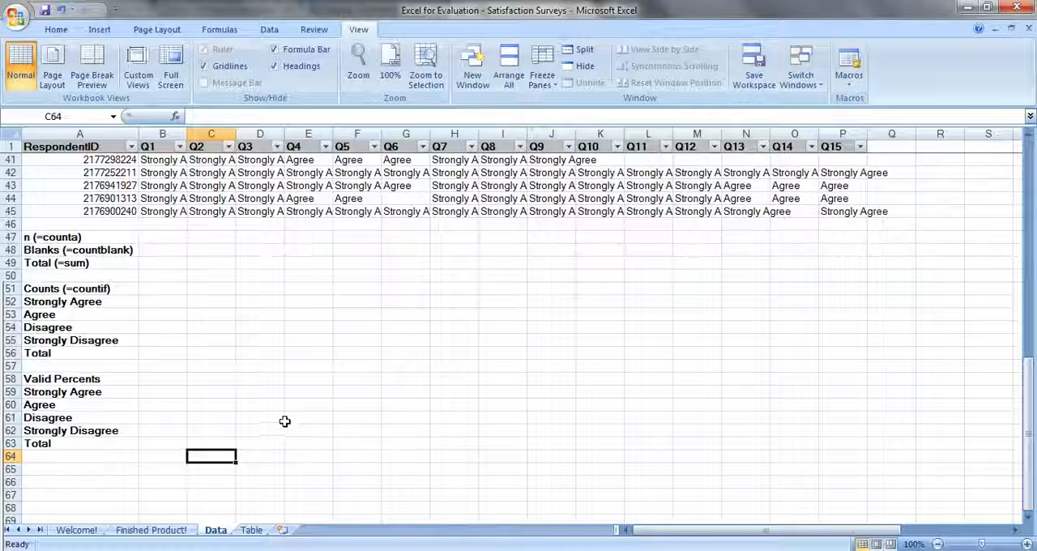
left_click(161, 236)
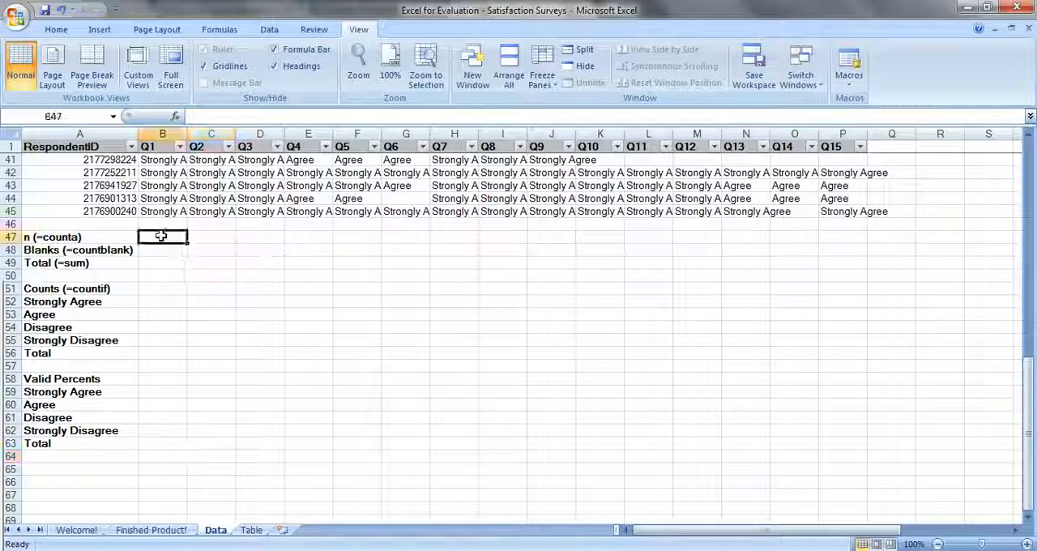
type("=counta")
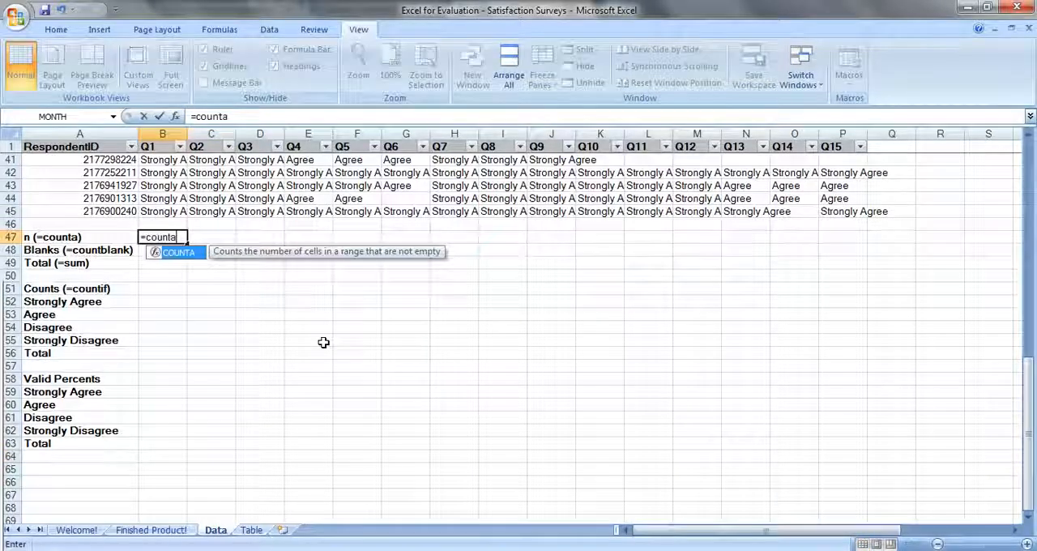
type("(")
key("Up")
key("Up")
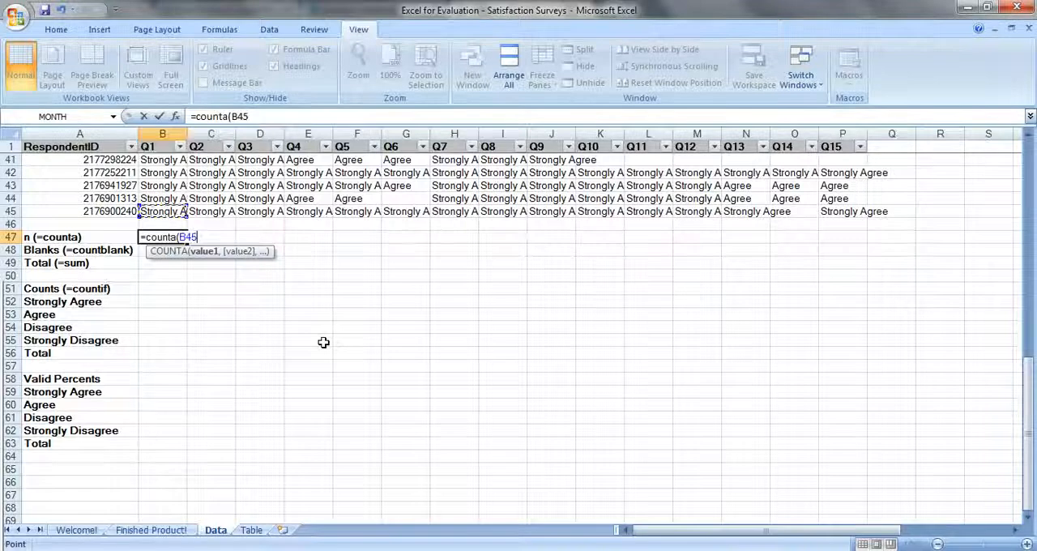
key("ctrl+shift+Up")
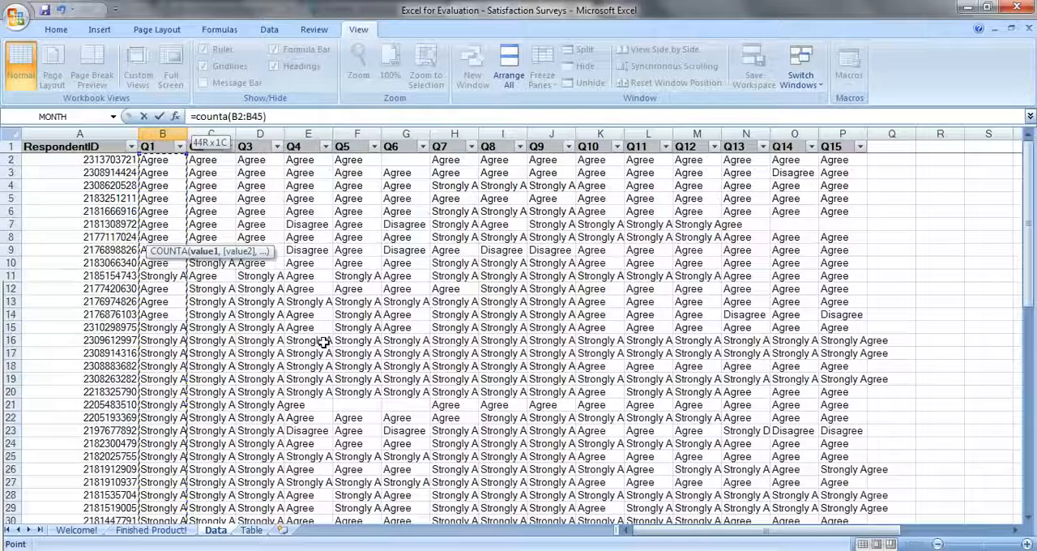
type(")")
key("Return")
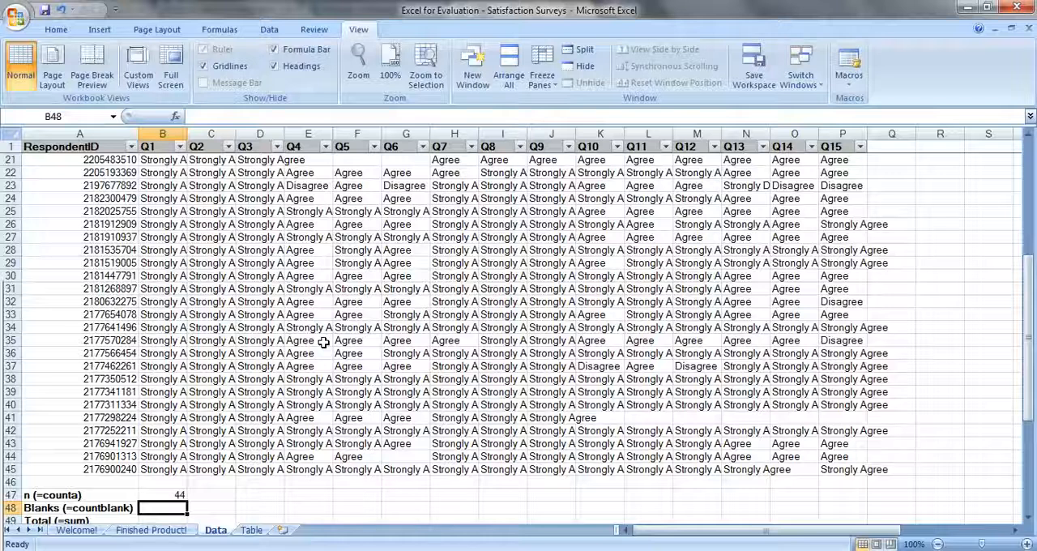
- Count the blank Q1 responses in cell B48 with =COUNTBLANK(B2:B45)
type("=cpunt")
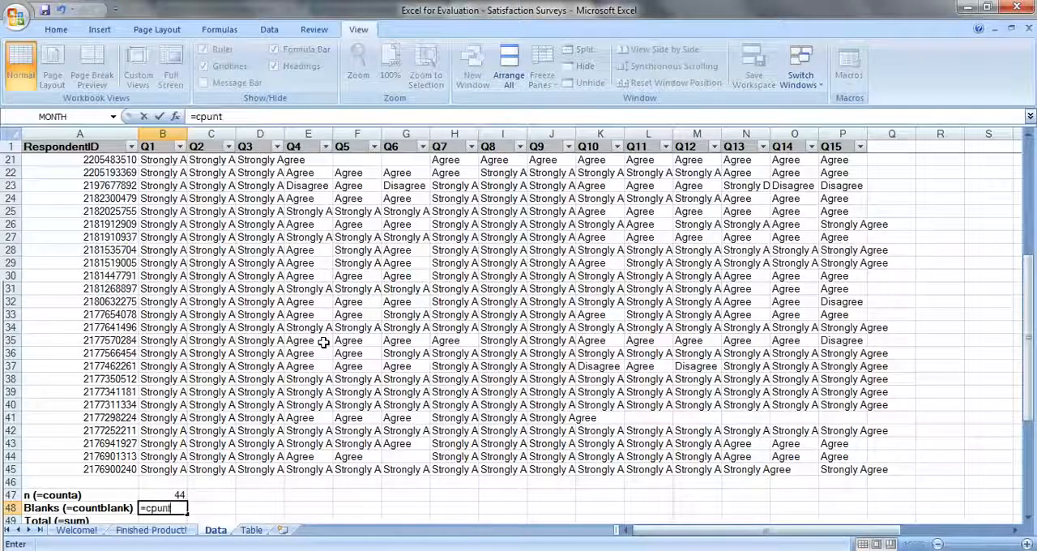
key("BackSpace")
type("ount")
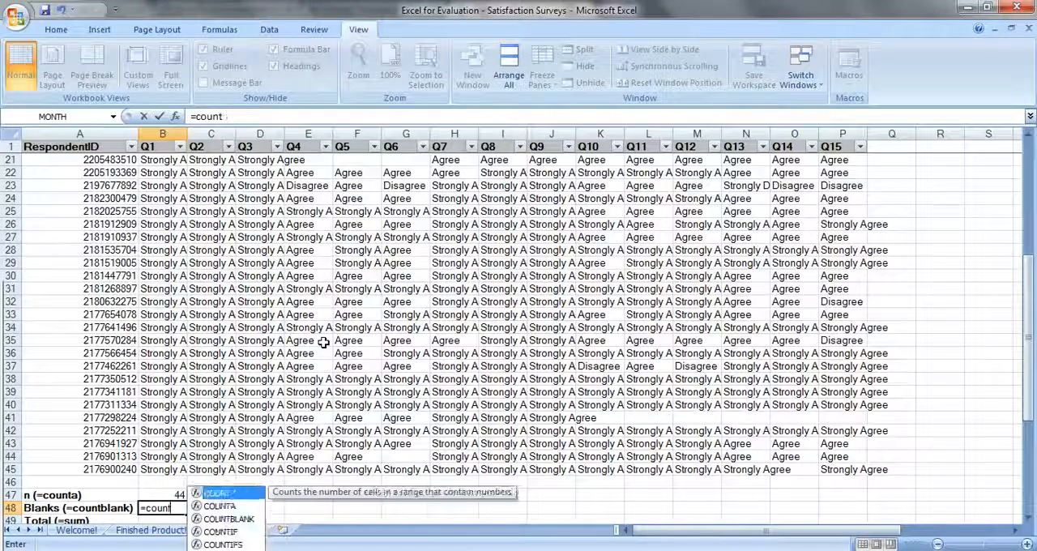
type("blank(")
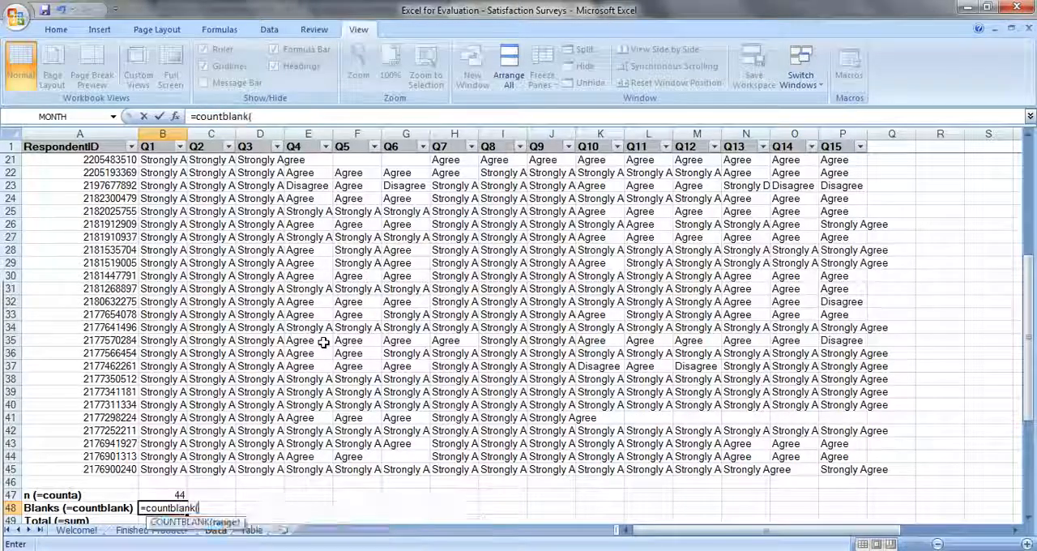
key("Up")
key("Up")
key("Up")
key("ctrl+shift+Up")
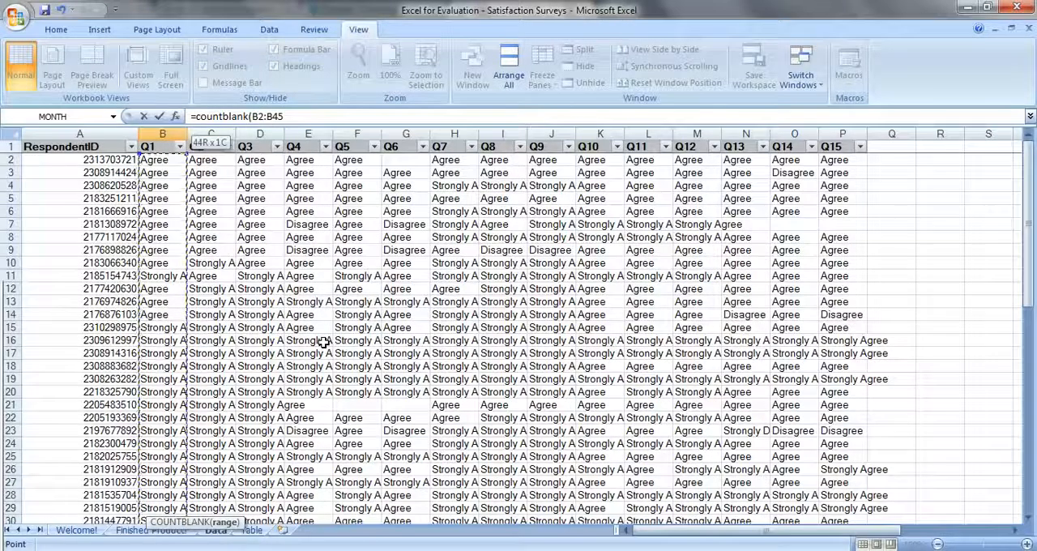
type(")")
key("Return")
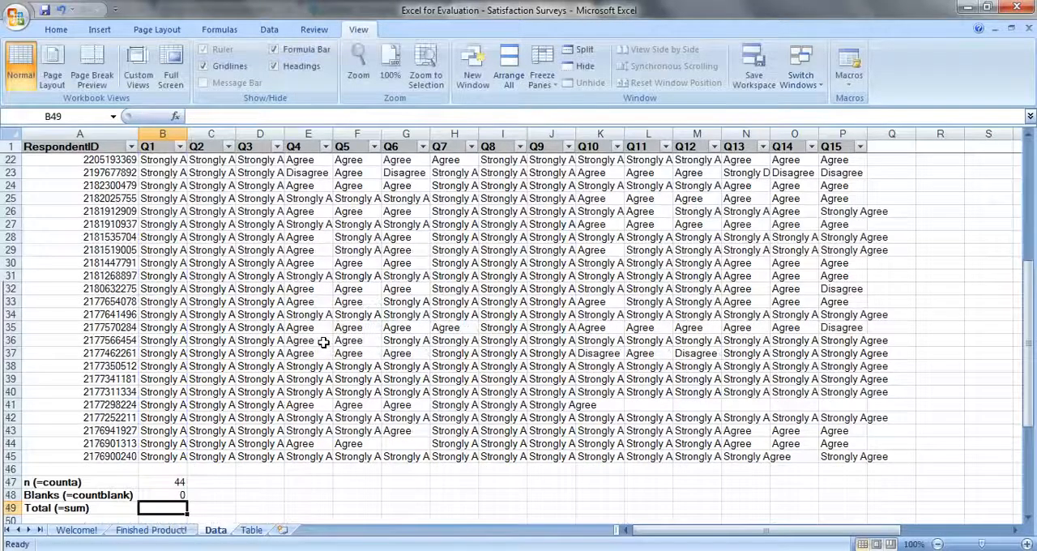
- Add the Q1 response and blank counts in cell B49 with =SUM(B47:B48)
type("=s")
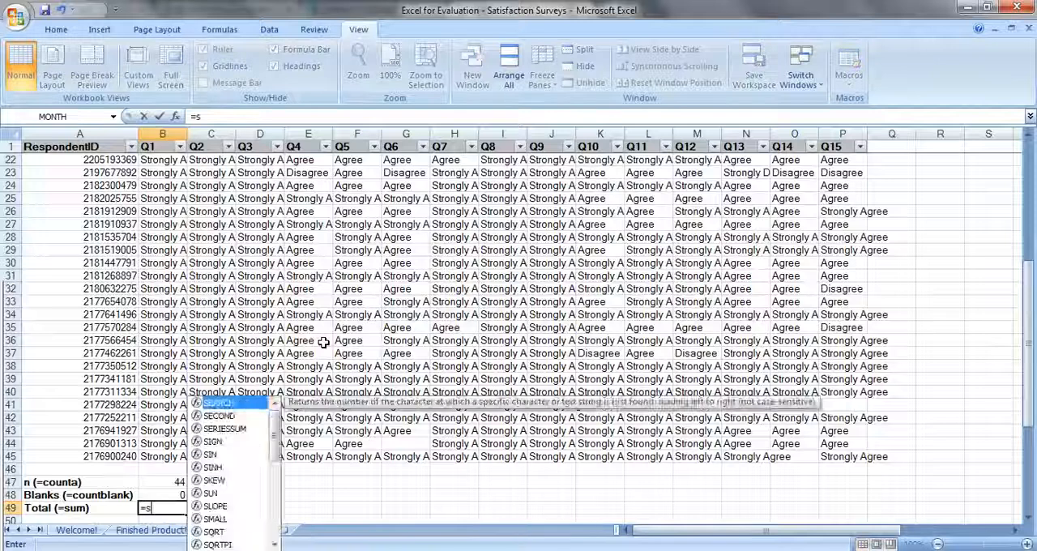
type("um(")
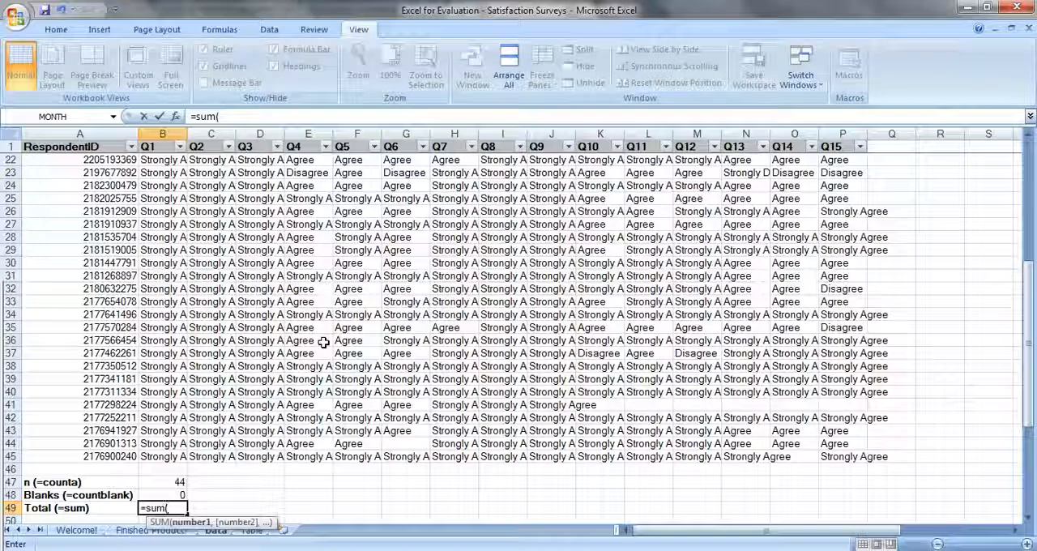
key("Up")
key("shift+Up")
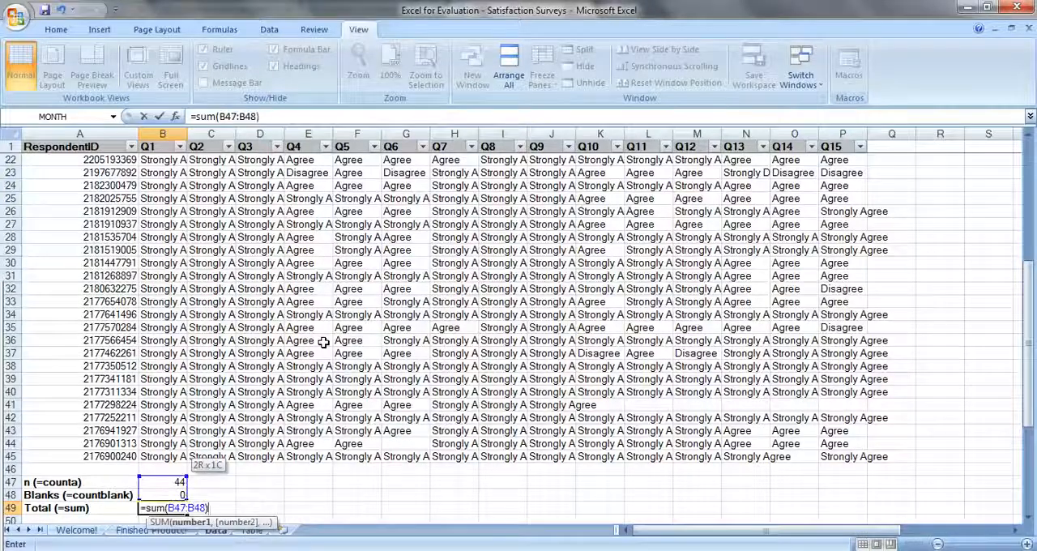
key("Return")
- Start a COUNTIF formula in the Strongly Agree count cell B52, using the row-locked Q1 range B$2:B$45
key("Down")
key("Down")
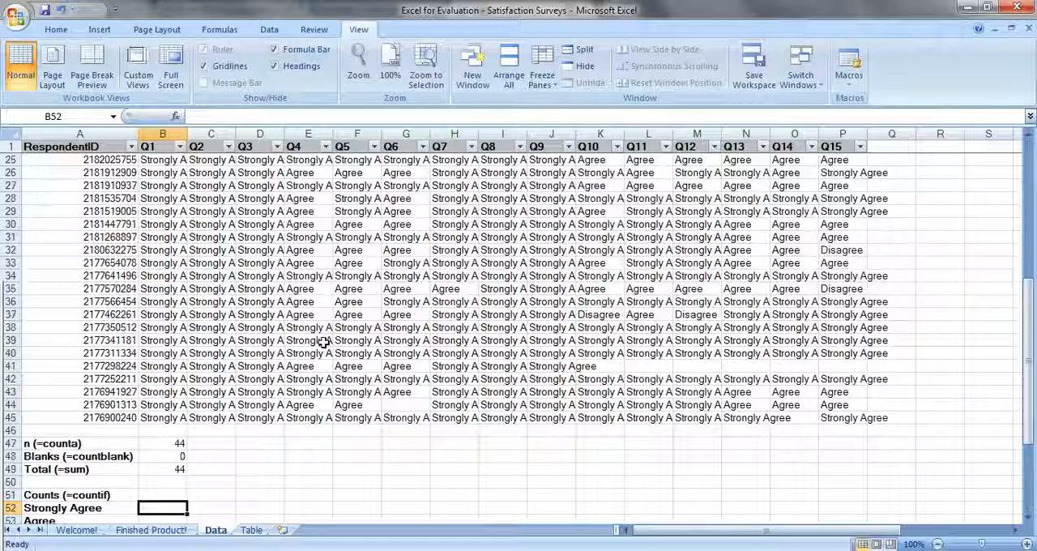
scroll(328, 348, "down", 5)
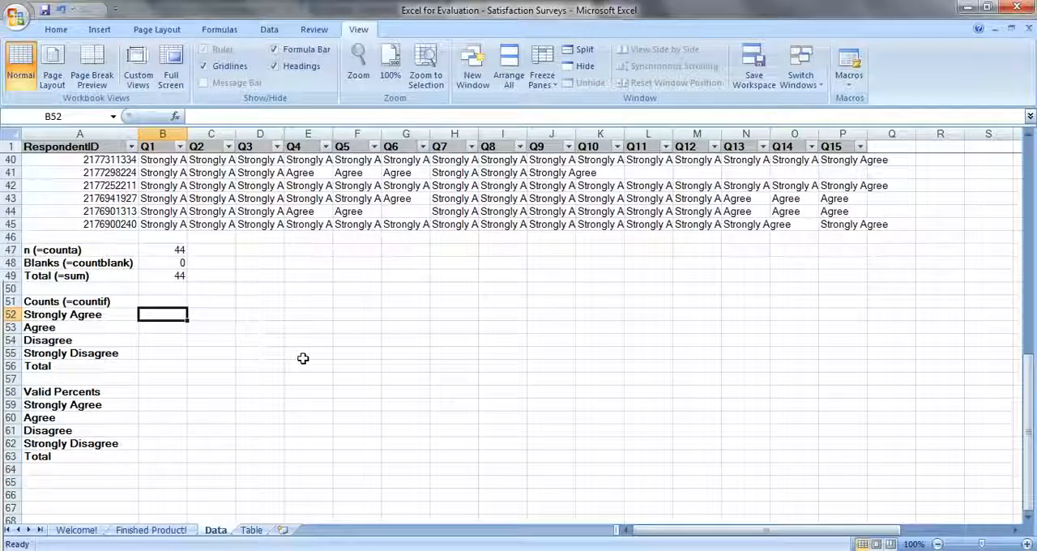
type("=count")
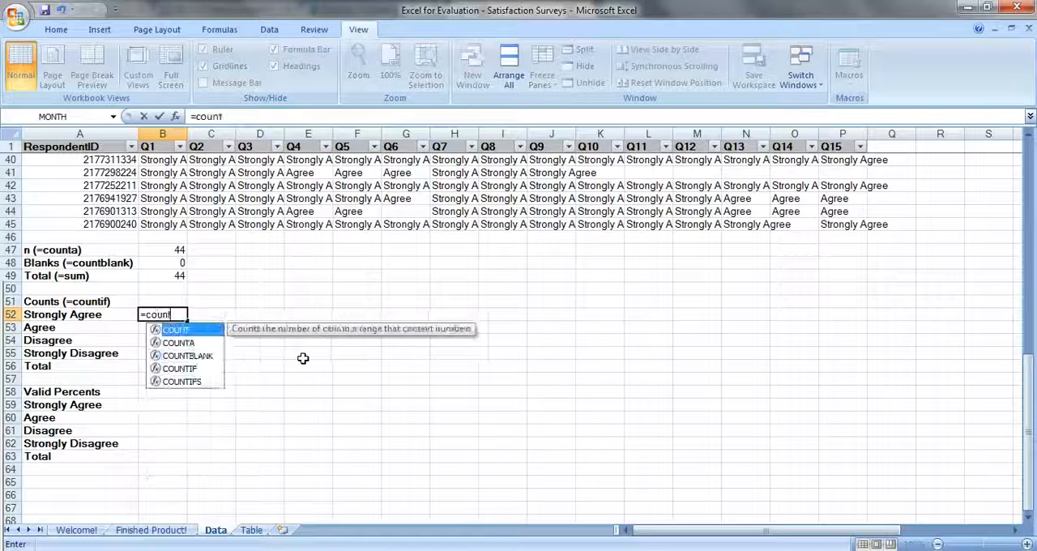
type("if(")
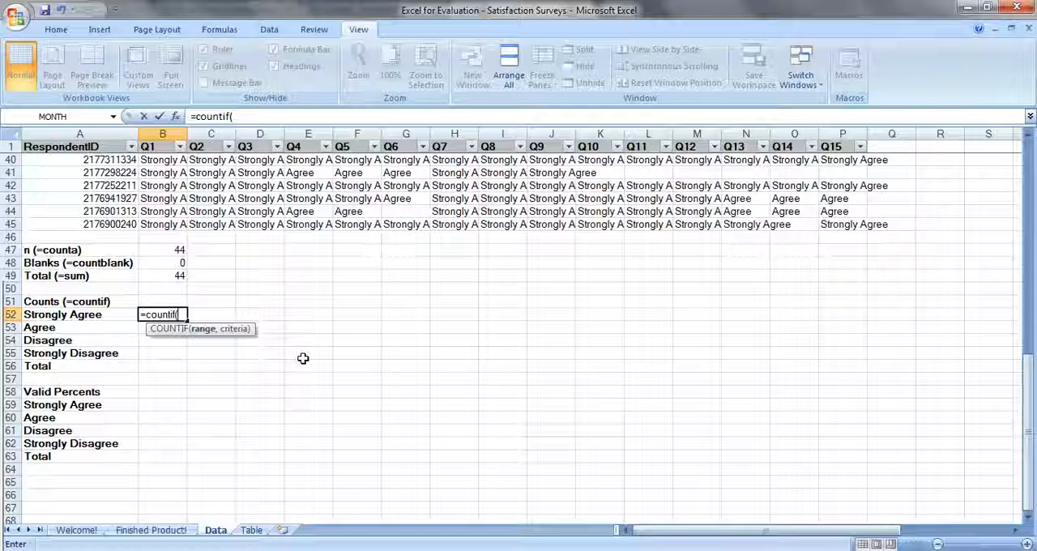
key("Up")
key("Up")
key("Up")
key("Up")
key("Up")
key("Up")
key("Up")
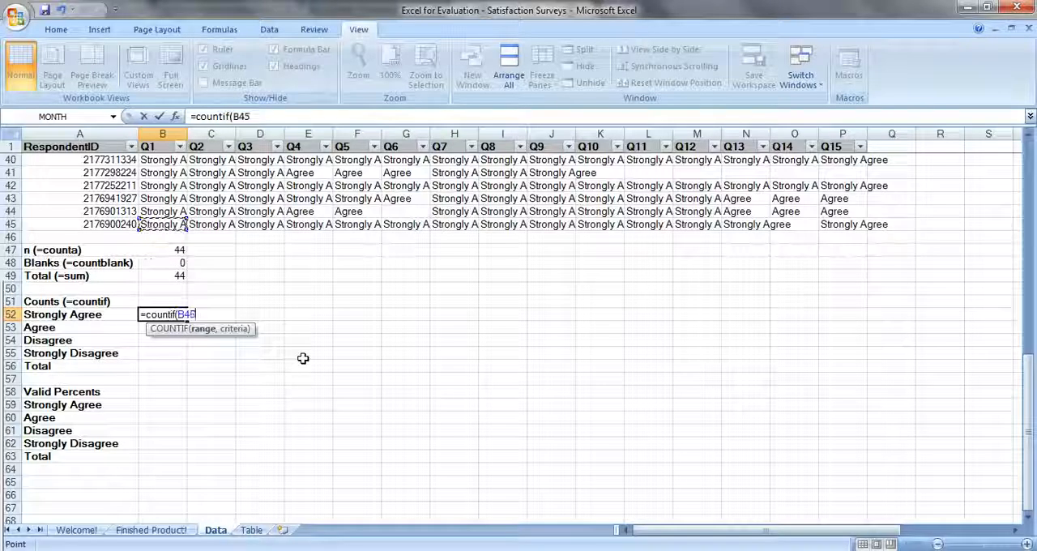
key("ctrl+shift+Up")
key("shift+Down")
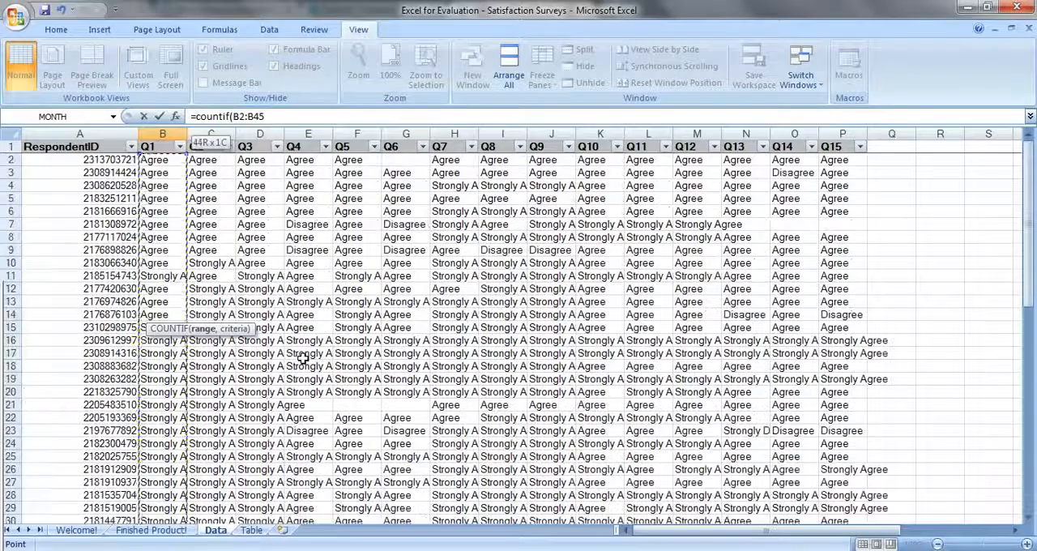
key("F4")
key("F4")
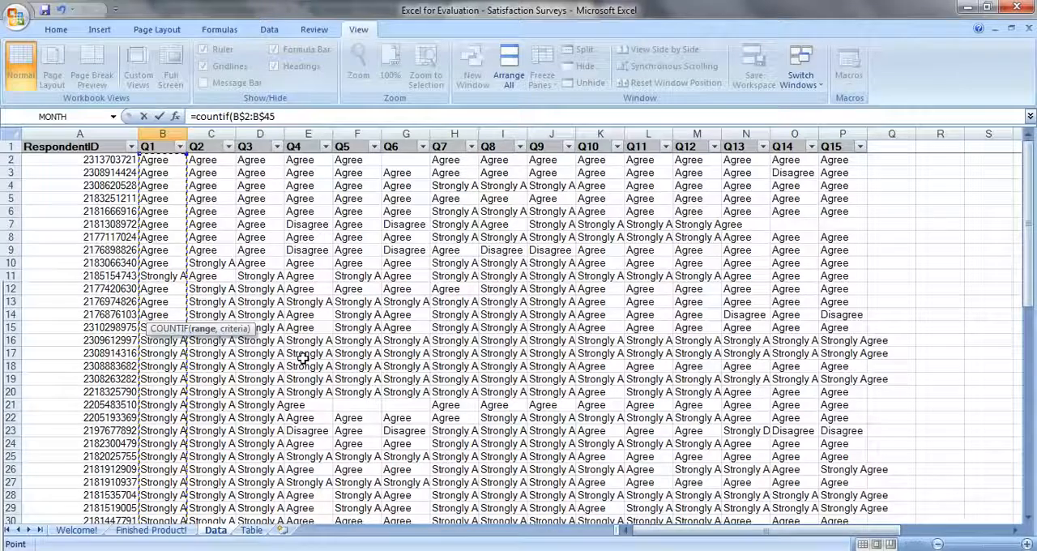
- Complete the COUNTIF formula in B52 with the column-locked Strongly Agree label $A52 as its criterion
type(",")
key("Left")
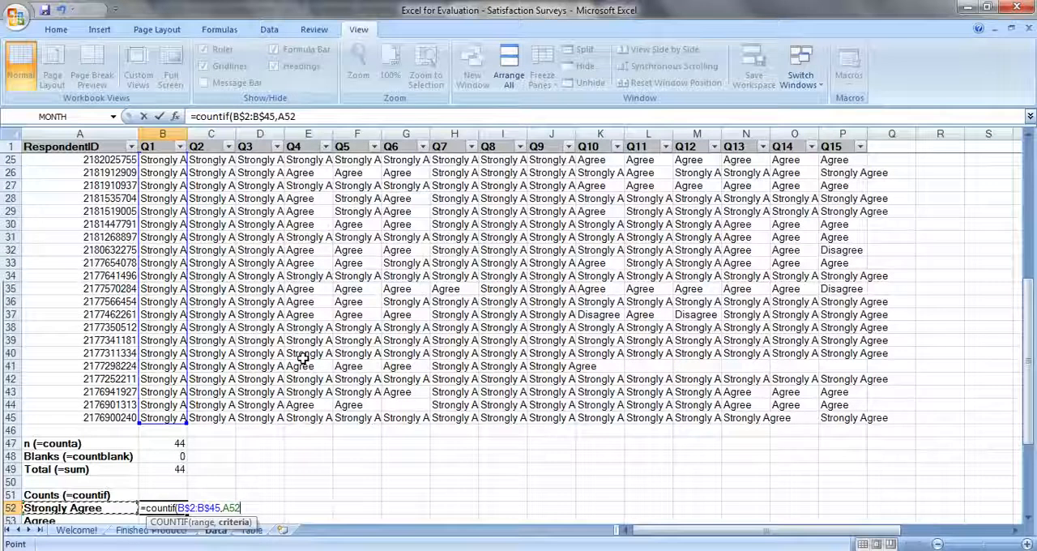
key("F4")
key("F4")
key("F4")
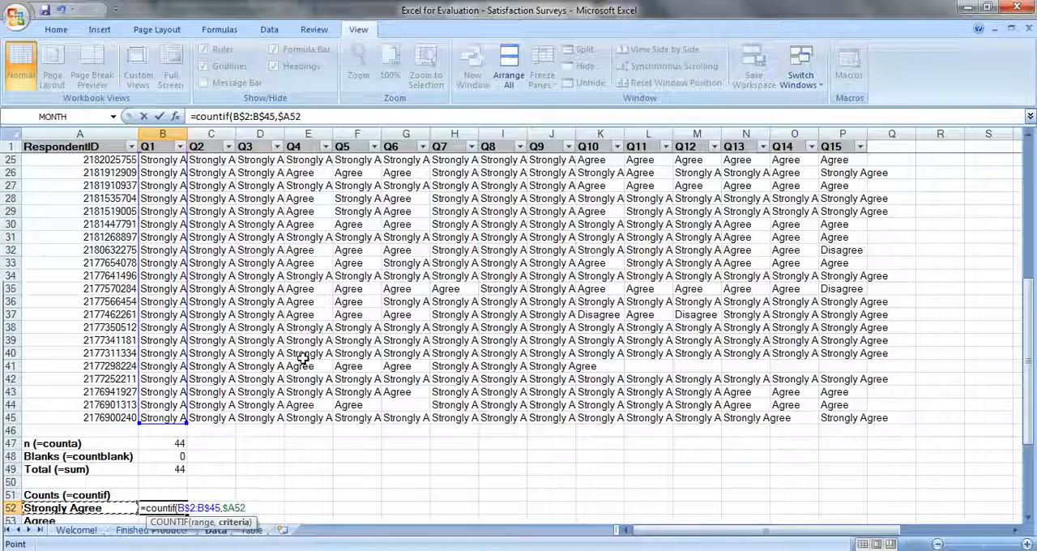
type(")")
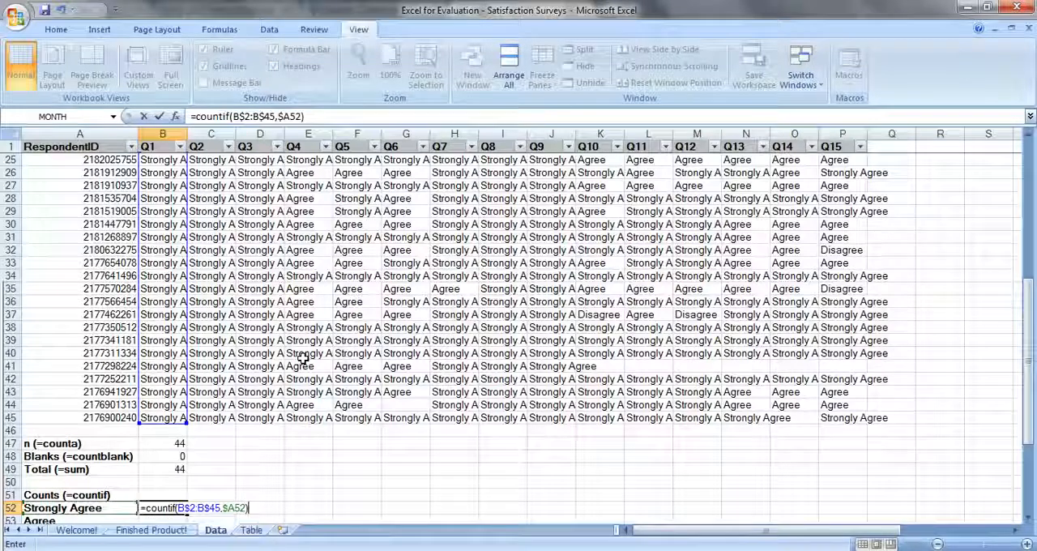
key("Return")
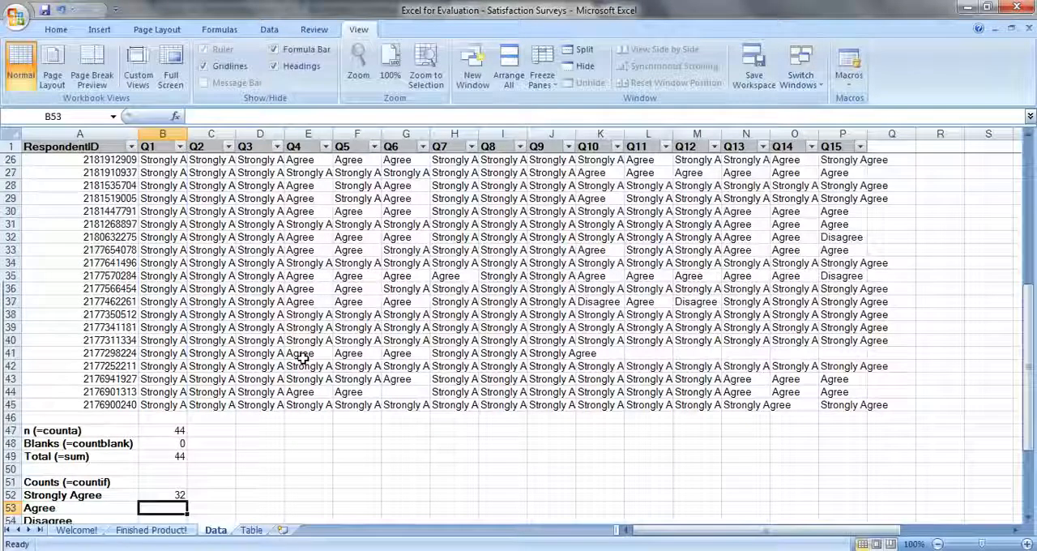
- Fill the COUNTIF formula from B52 down through B55 for Agree, Disagree and Strongly Disagree
scroll(276, 361, "down", 3)
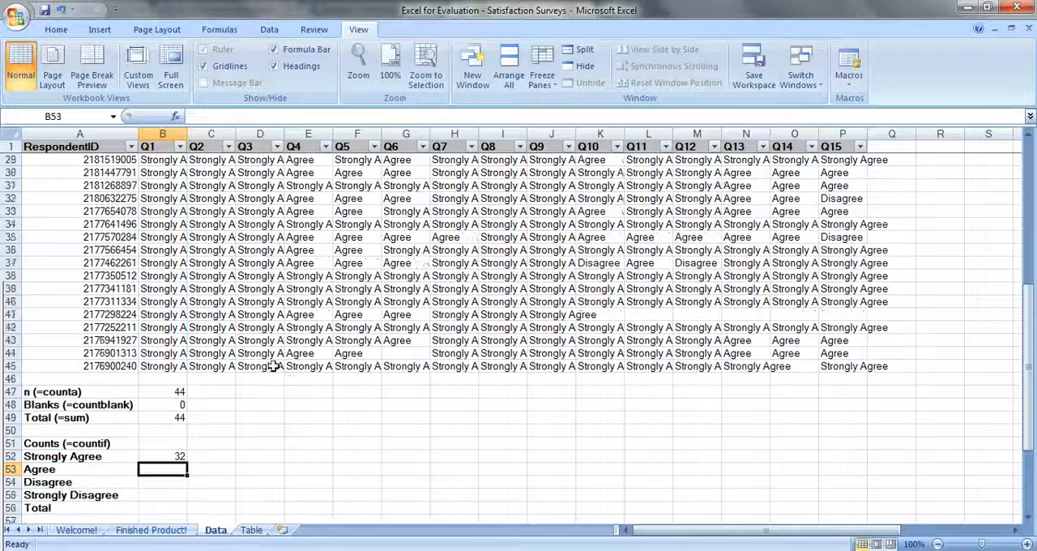
left_click(162, 378)
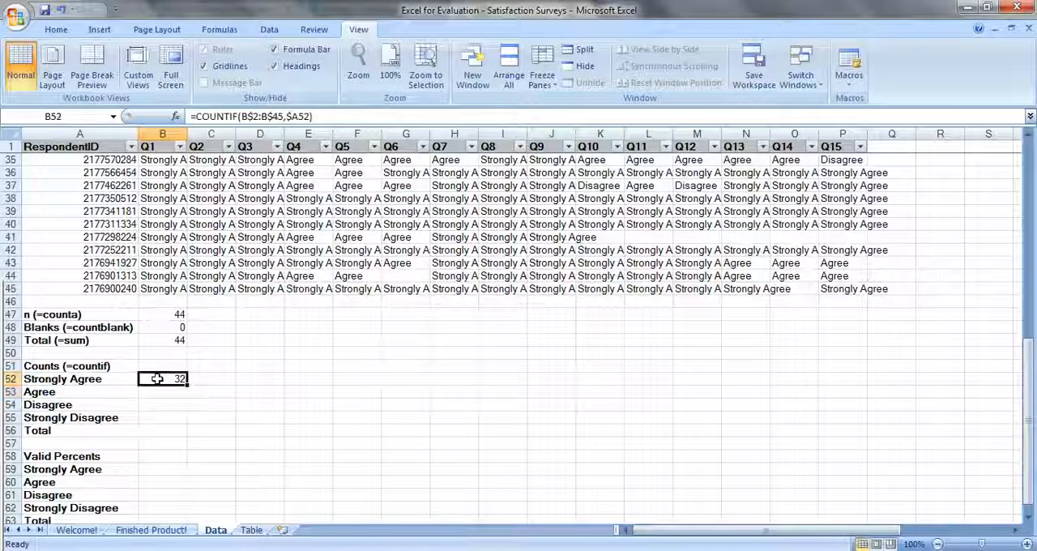
left_click_drag(187, 385, 195, 423)
- Total the four Q1 answer counts in cell B56 with =SUM(B52:B55)
left_click(164, 438)
left_click(164, 436)
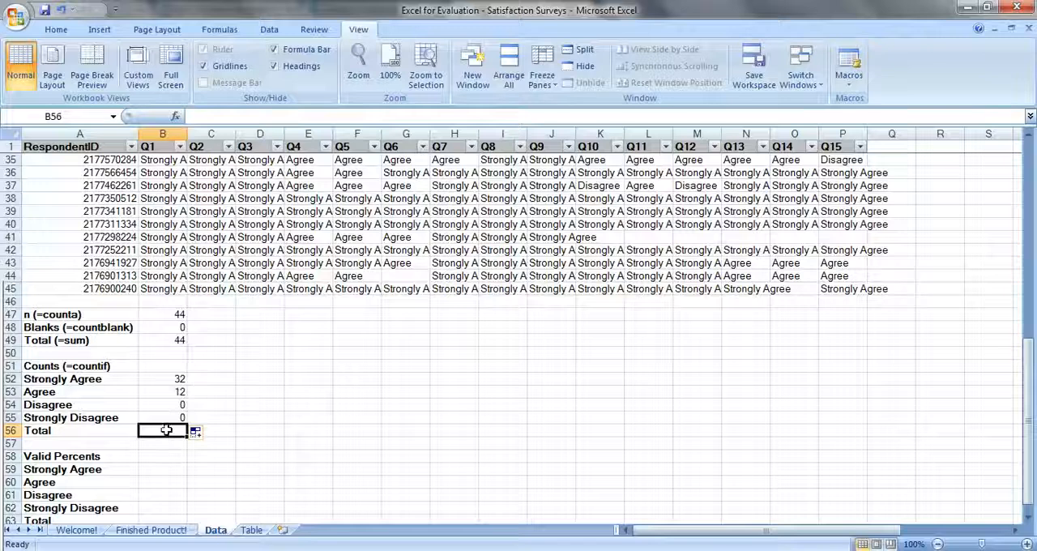
type("=sum(")
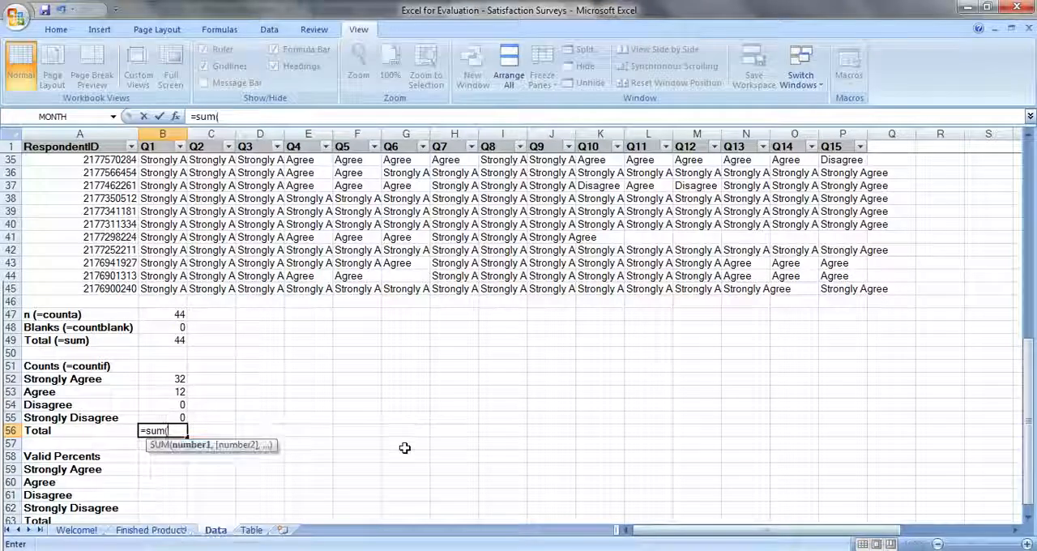
key("Up")
key("shift+Up")
key("shift+Up")
key("shift+Up")
key("Return")
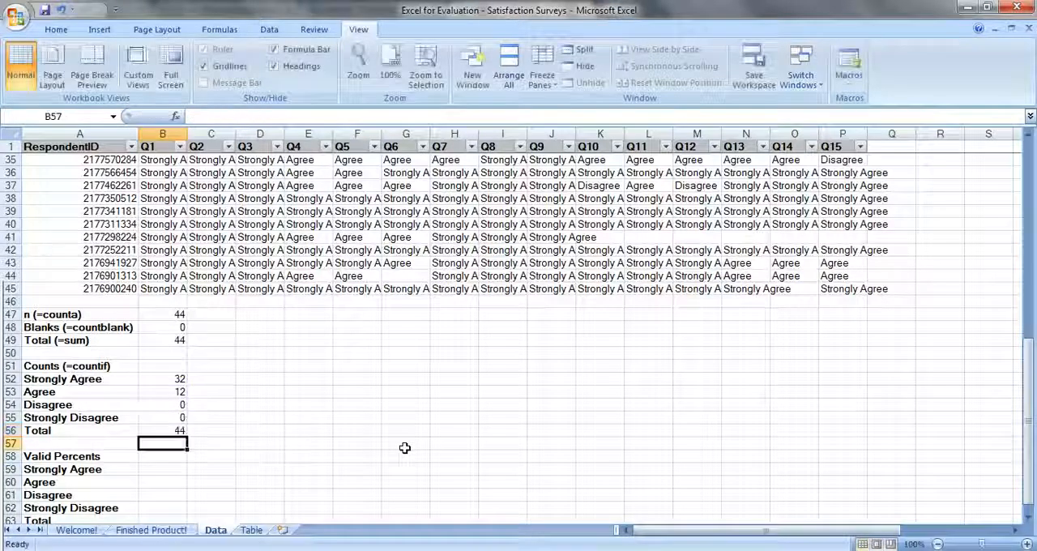
- Calculate the Q1 Strongly Agree valid percent in B59 with =B52/B$56, locking the row of the total
key("Down")
key("Down")
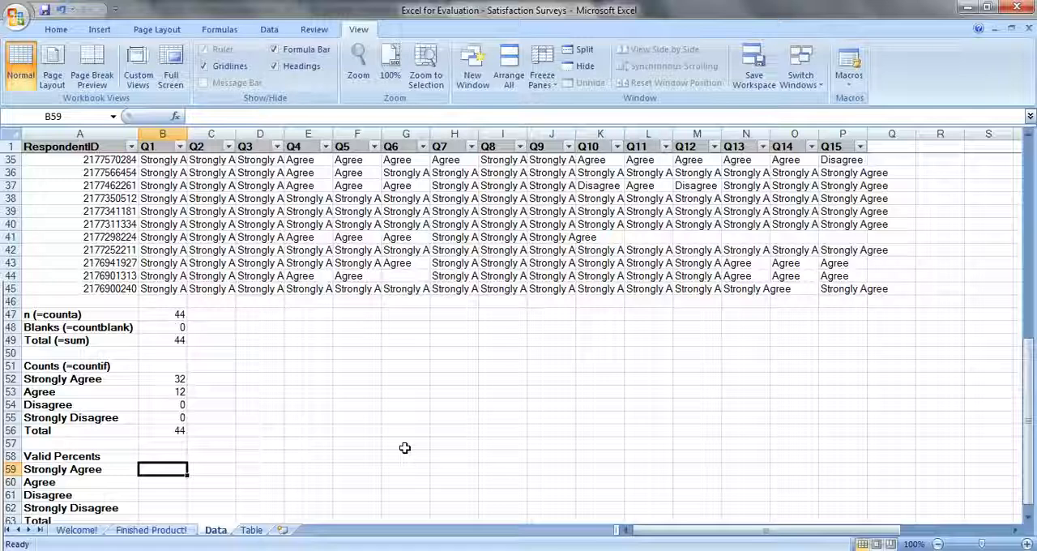
type("=")
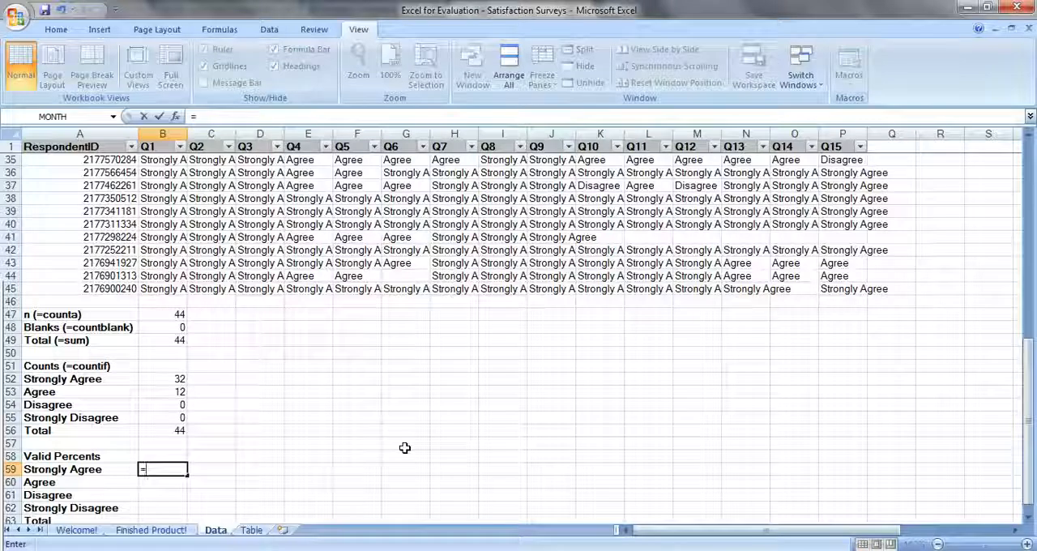
left_click(166, 378)
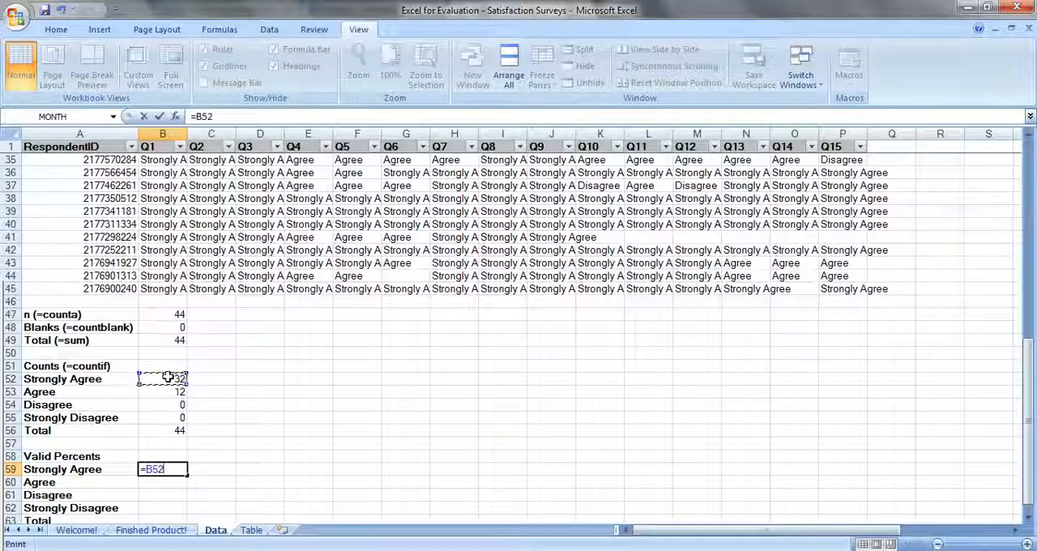
type("/")
left_click(158, 431)
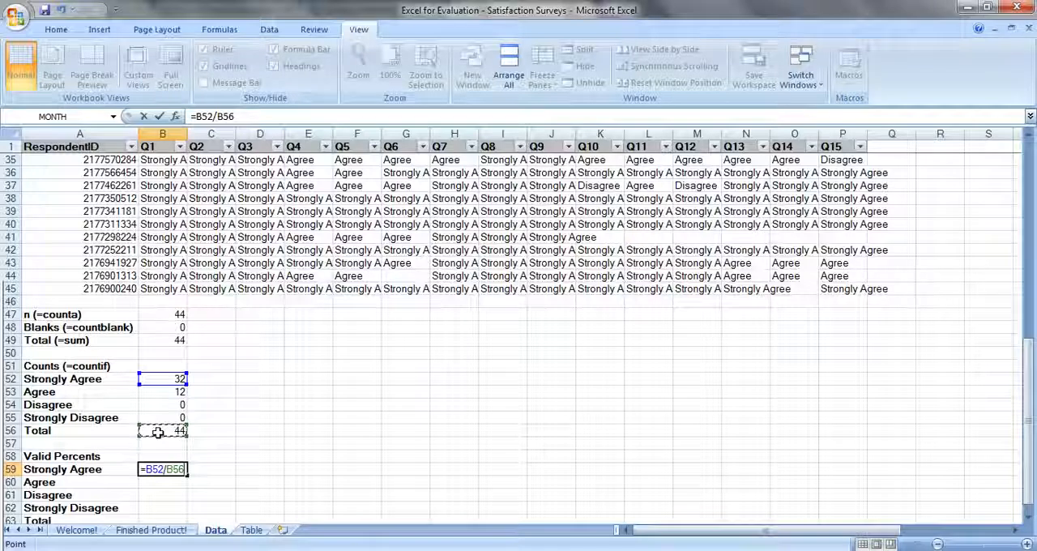
key("F4")
key("F4")
key("Return")
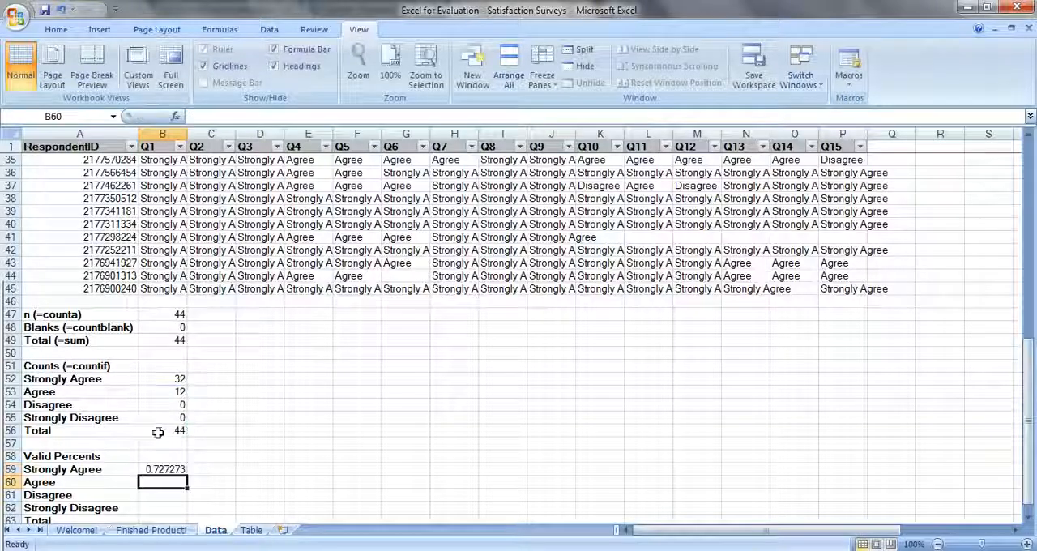
- Fill the valid percent formula from B59 down through the Total row in B63
scroll(158, 432, "down", 3)
left_click(166, 350)
left_click_drag(187, 358, 181, 408)
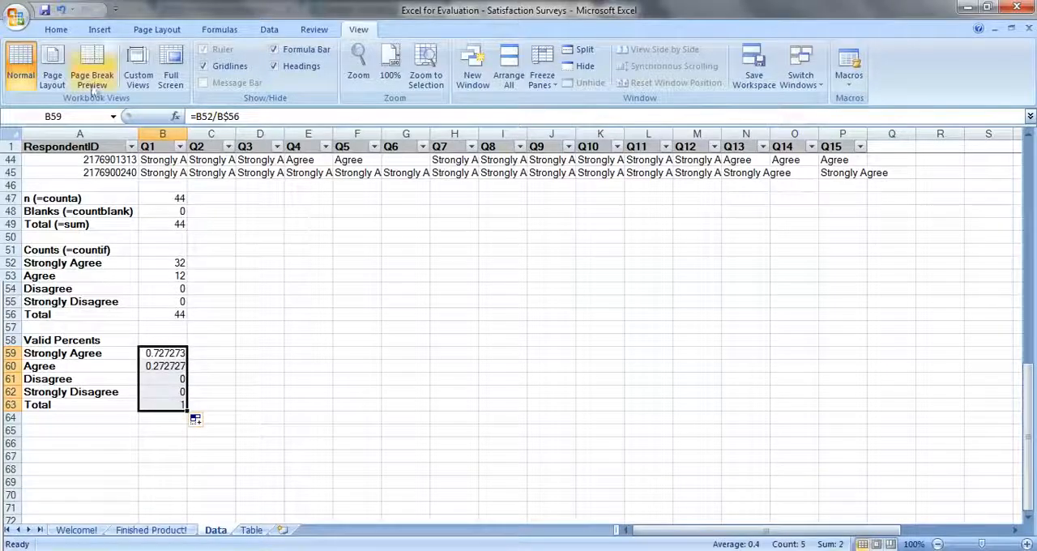
- Format B59:B63 as percentages and fill the whole Q1 summary block B47:B63 across to Q15 in column P
left_click(61, 31)
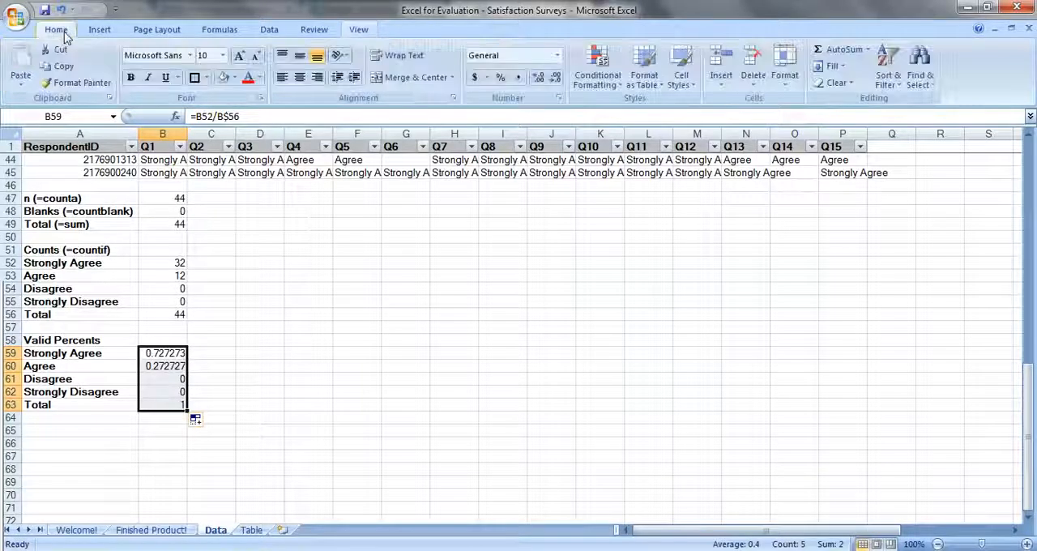
left_click(501, 79)
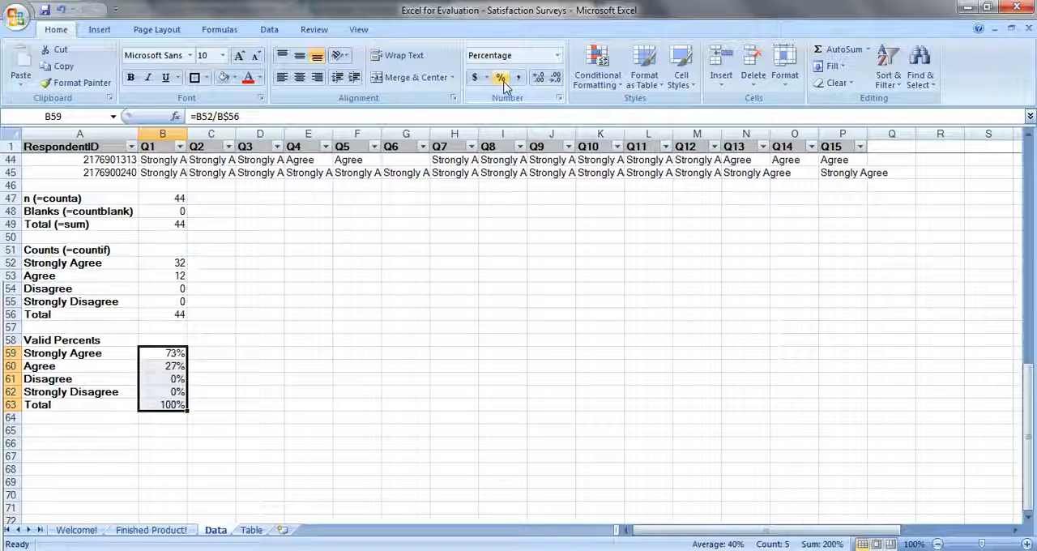
left_click_drag(173, 199, 836, 397)
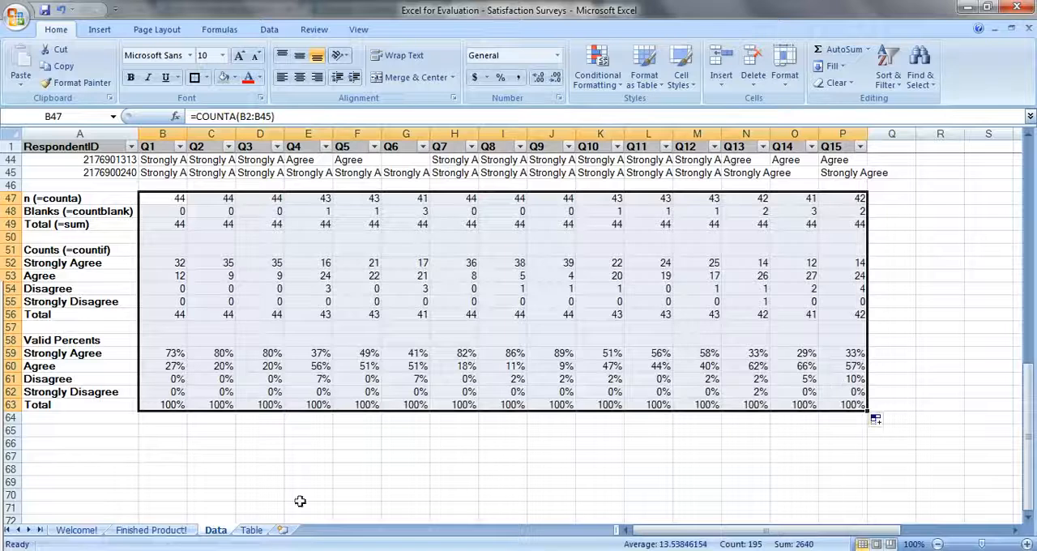
- Copy the header row A1:P1 from the Data sheet and paste it as transposed values at A1 of the Table sheet
left_click(172, 531)
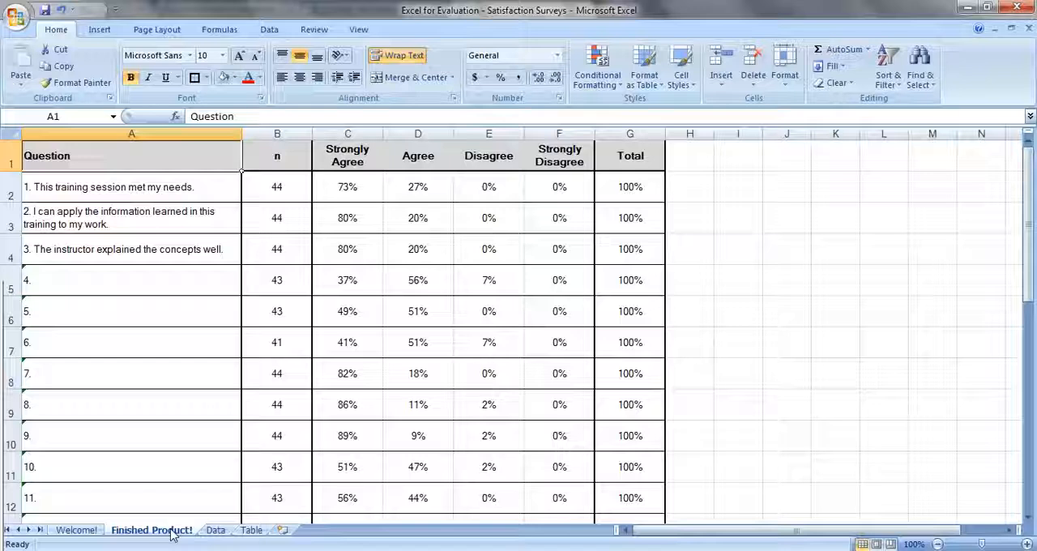
left_click(251, 530)
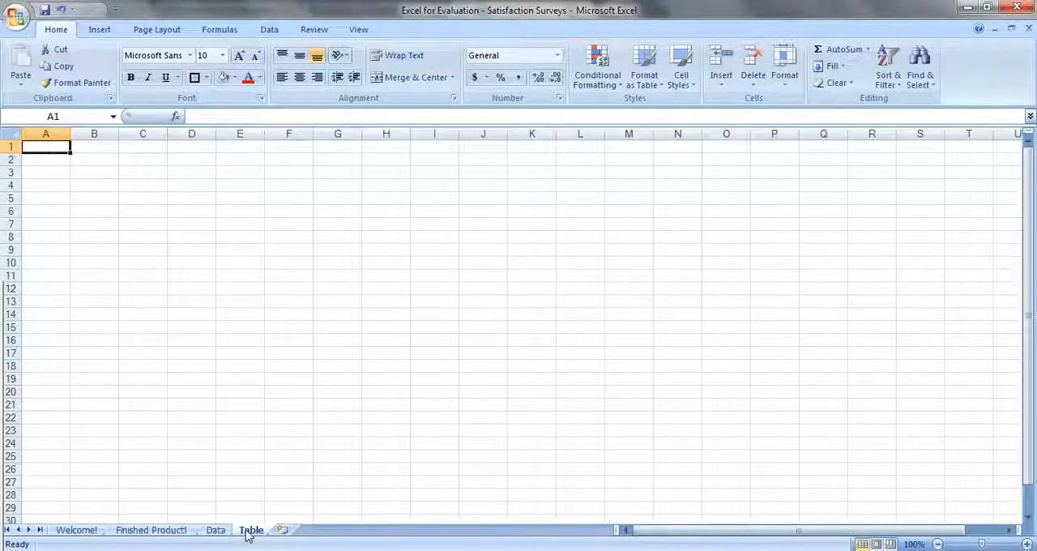
left_click(217, 532)
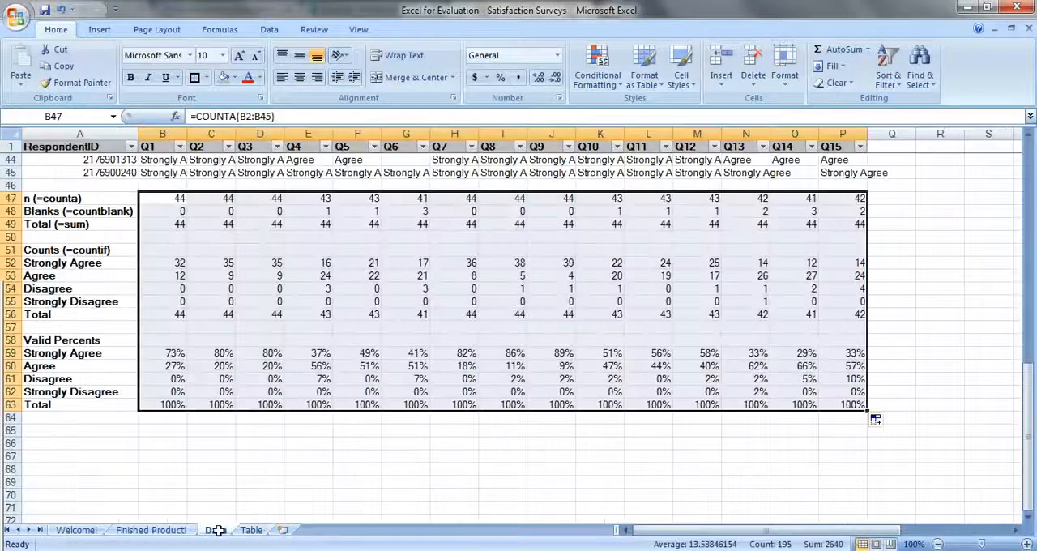
left_click_drag(133, 150, 846, 146)
key("ctrl+c")
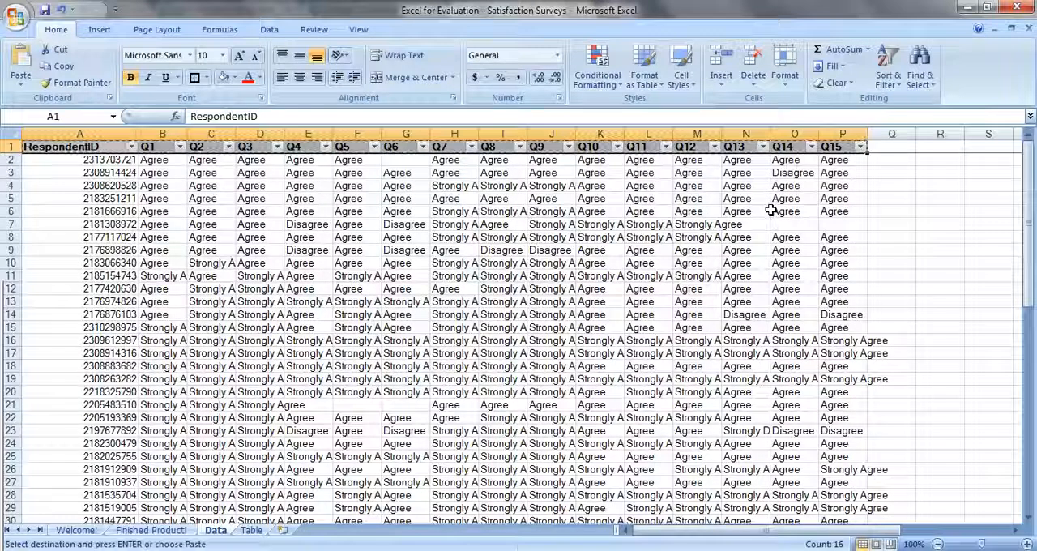
left_click(253, 530)
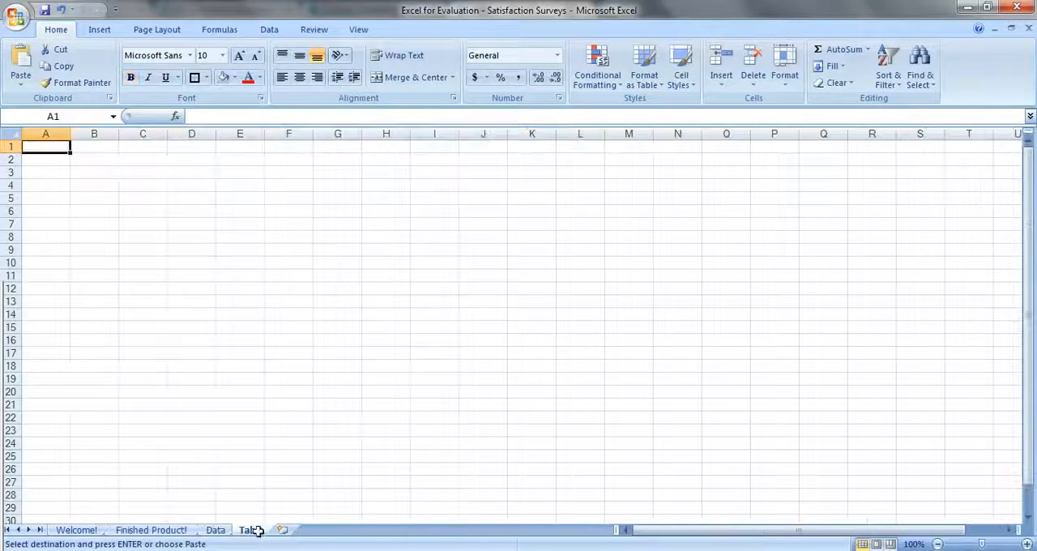
left_click(28, 85)
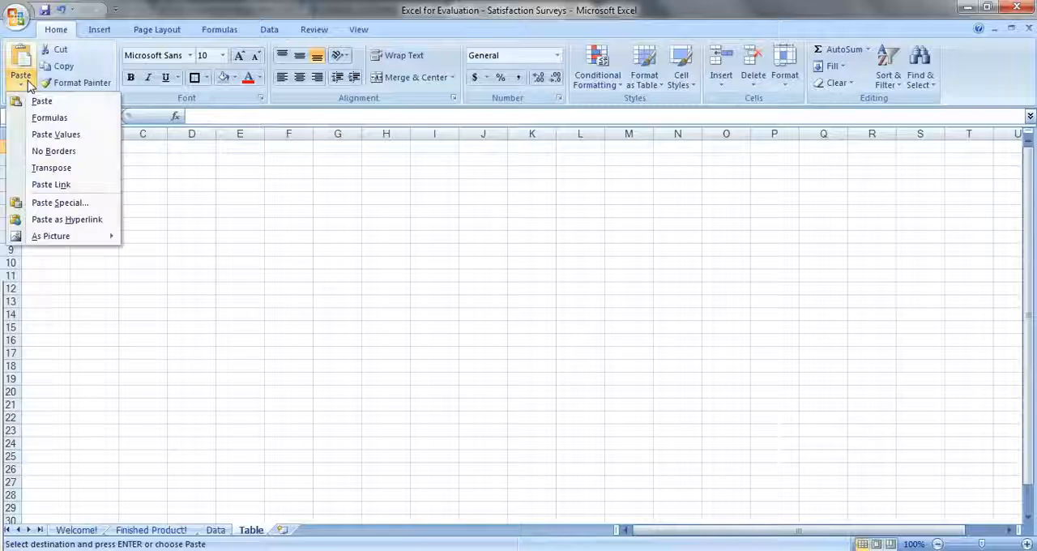
left_click(61, 202)
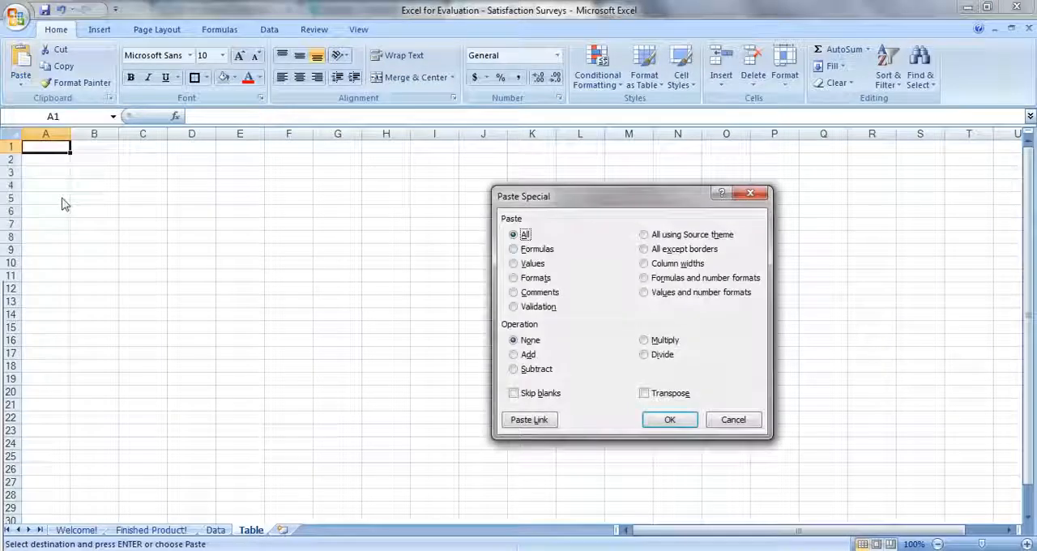
key("v")
key("e")
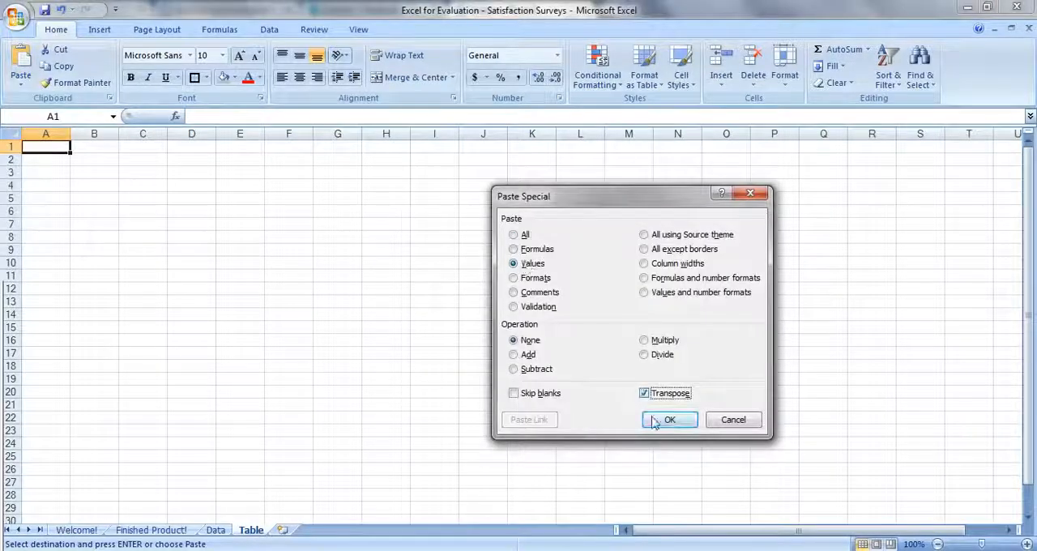
left_click(670, 420)
- Replace the RespondentID heading in A1 of the Table sheet with Question
left_click(39, 152)
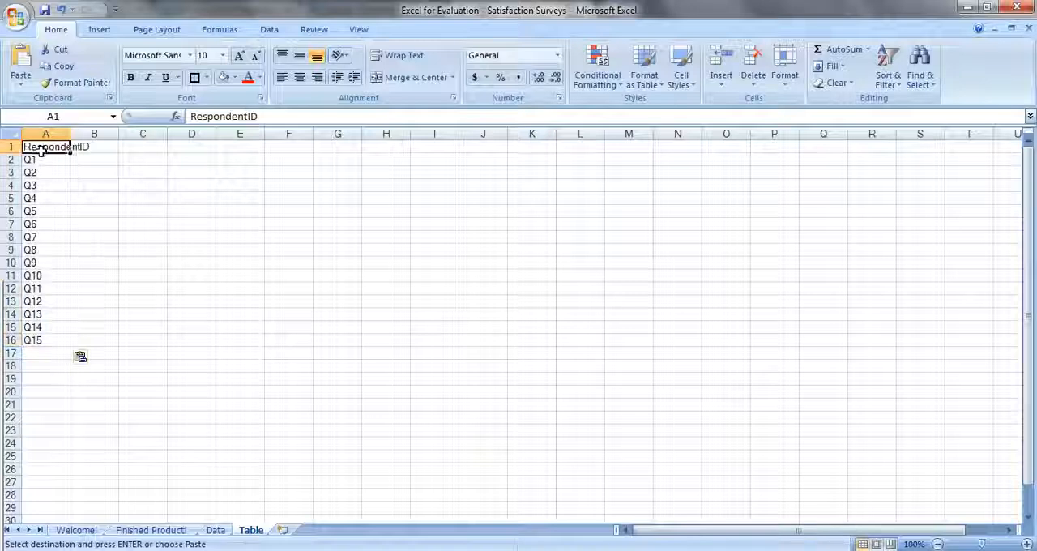
type("Question")
key("Return")
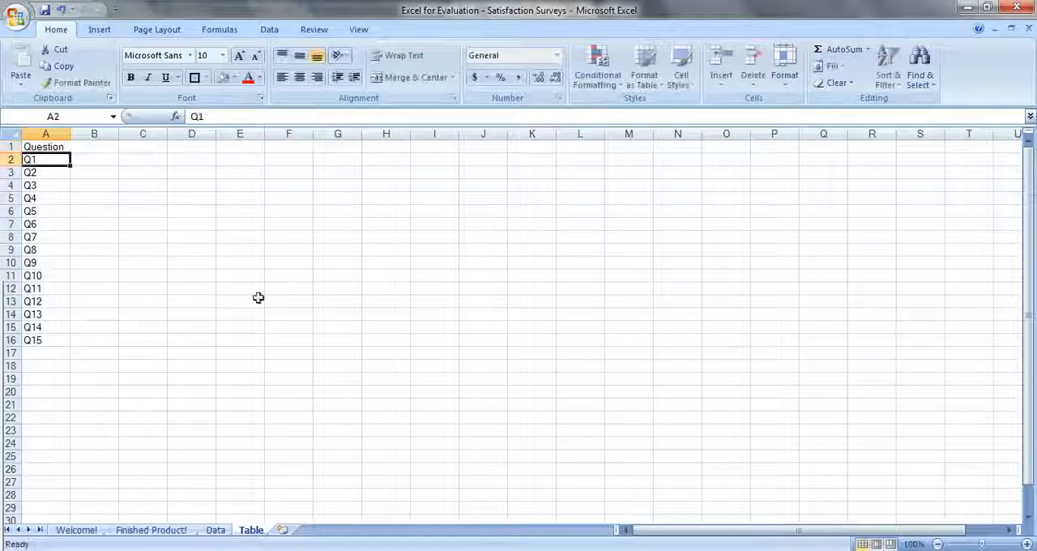
- Copy the counts Total row A56:P56 from the Data sheet and paste it as transposed values at B1 of the Table sheet
left_click(215, 529)
scroll(230, 401, "down", 5)
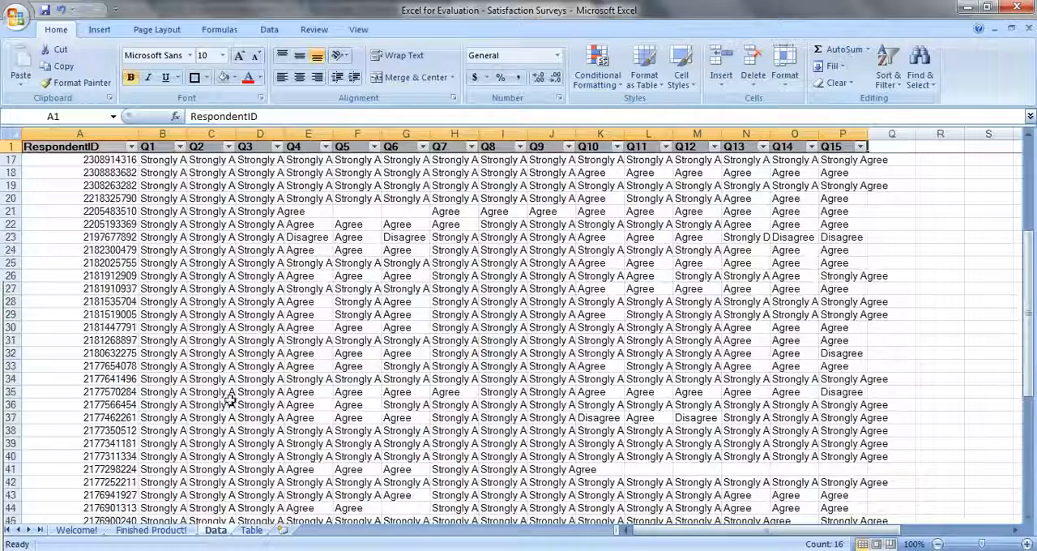
scroll(230, 400, "down", 9)
left_click_drag(89, 314, 837, 314)
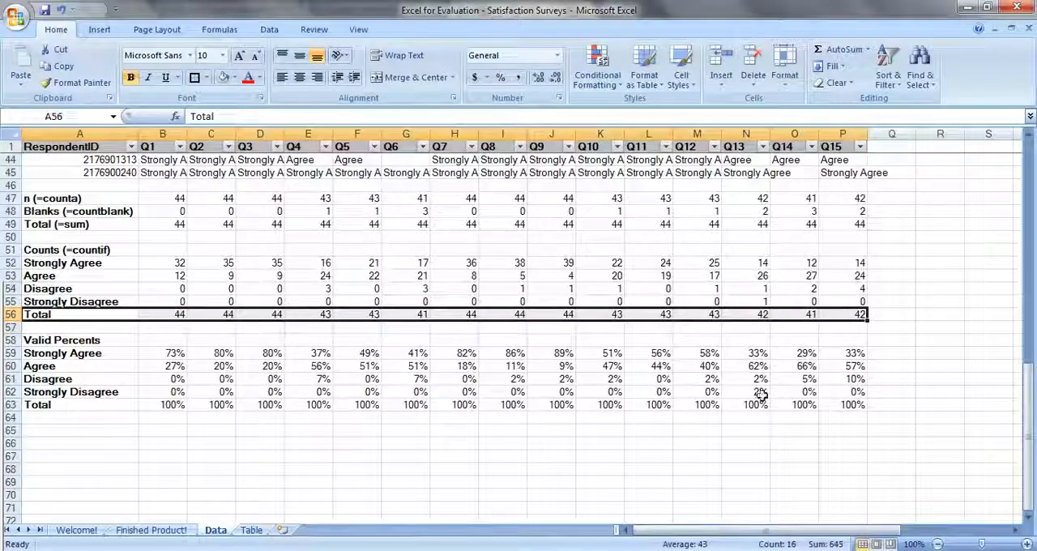
key("ctrl+c")
left_click(250, 530)
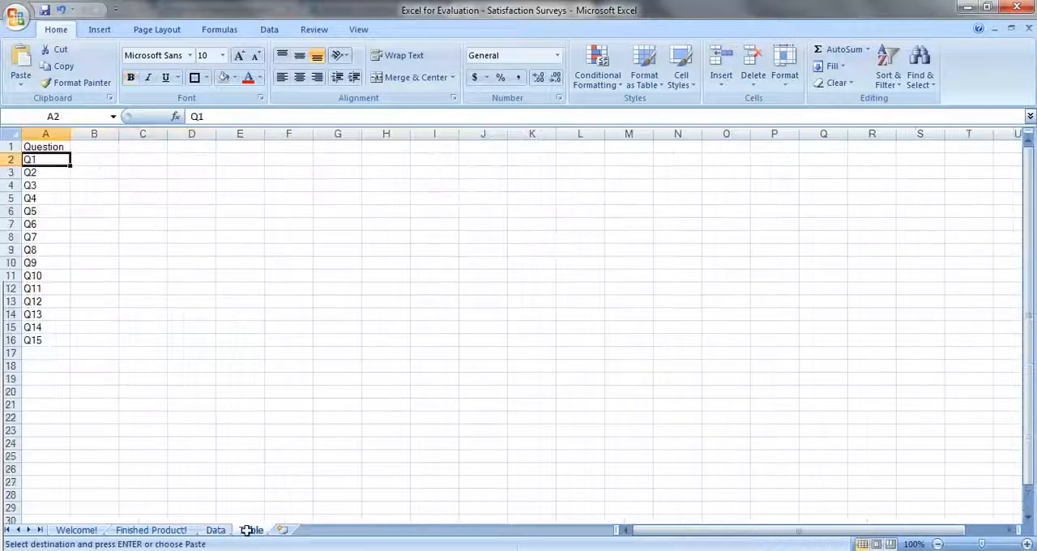
left_click(22, 84)
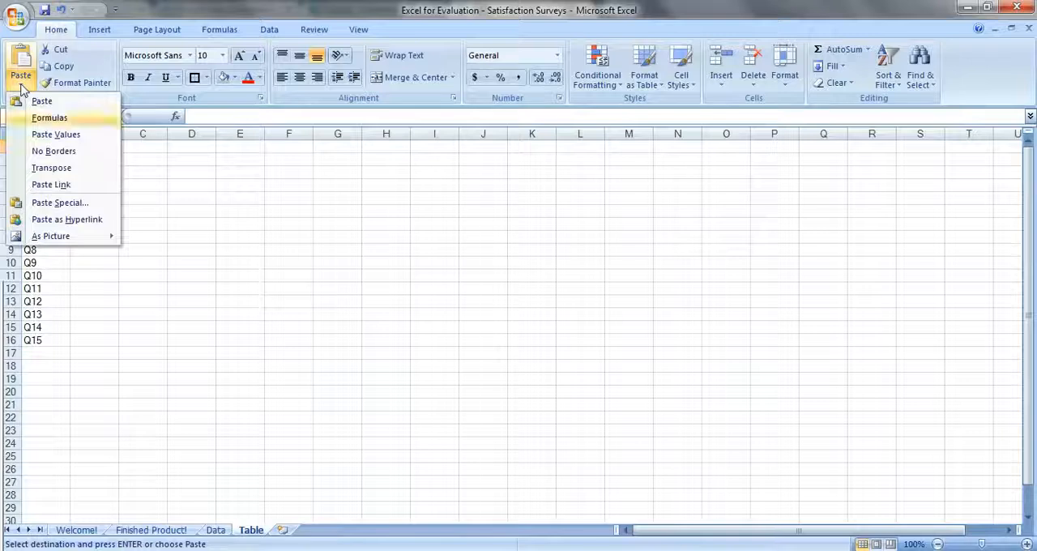
left_click(59, 202)
key("v")
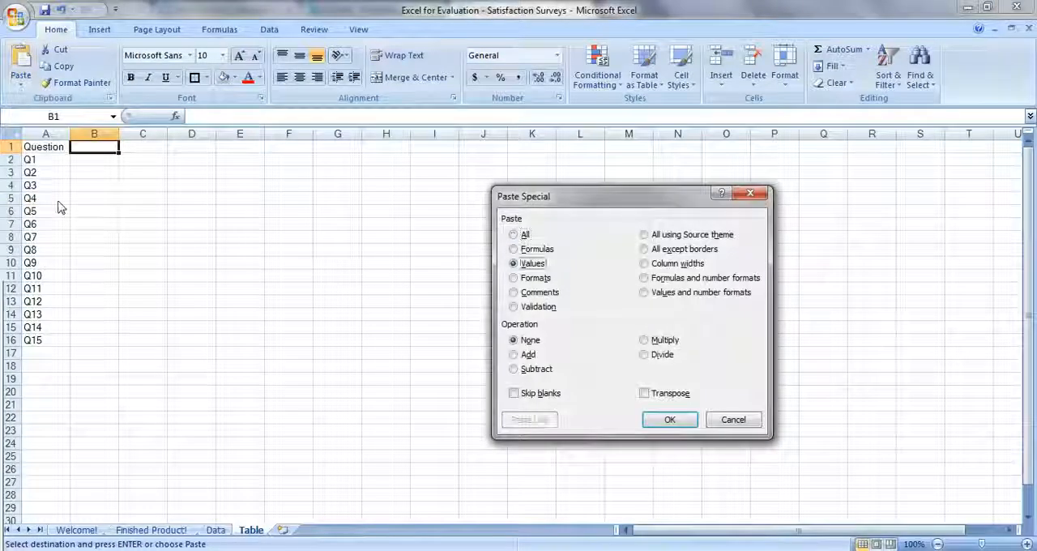
key("e")
key("Return")
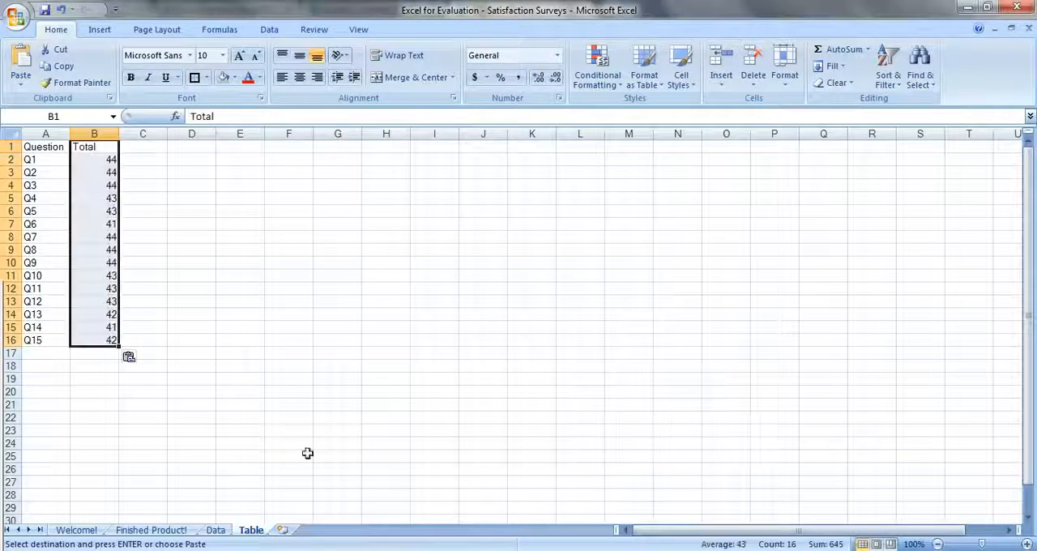
- Paste the Data sheet's valid percents block A59:P63 as transposed values at C1 of the Table sheet and format it as percentages
left_click(215, 529)
left_click_drag(97, 353, 845, 407)
key("ctrl+c")
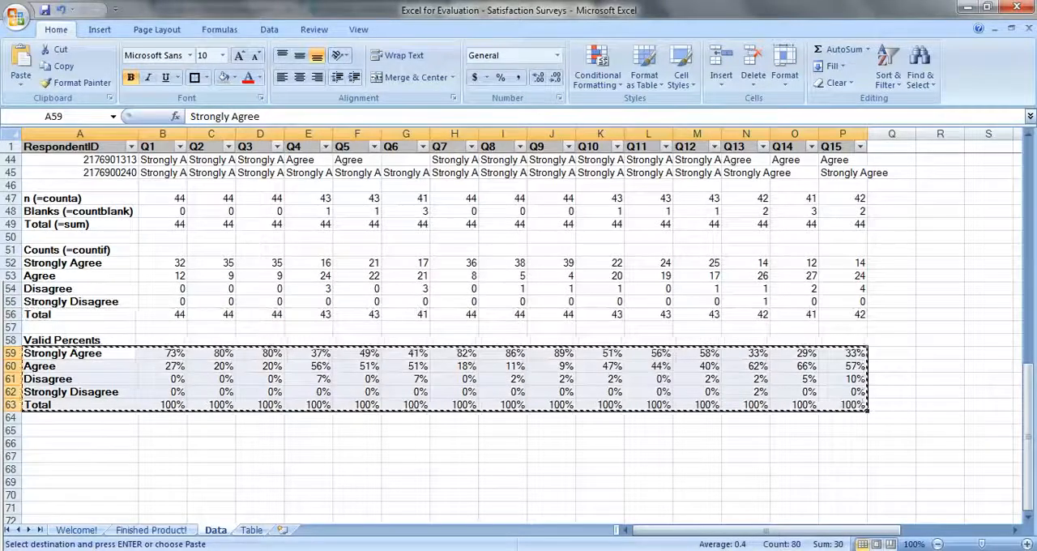
left_click(250, 531)
left_click(143, 149)
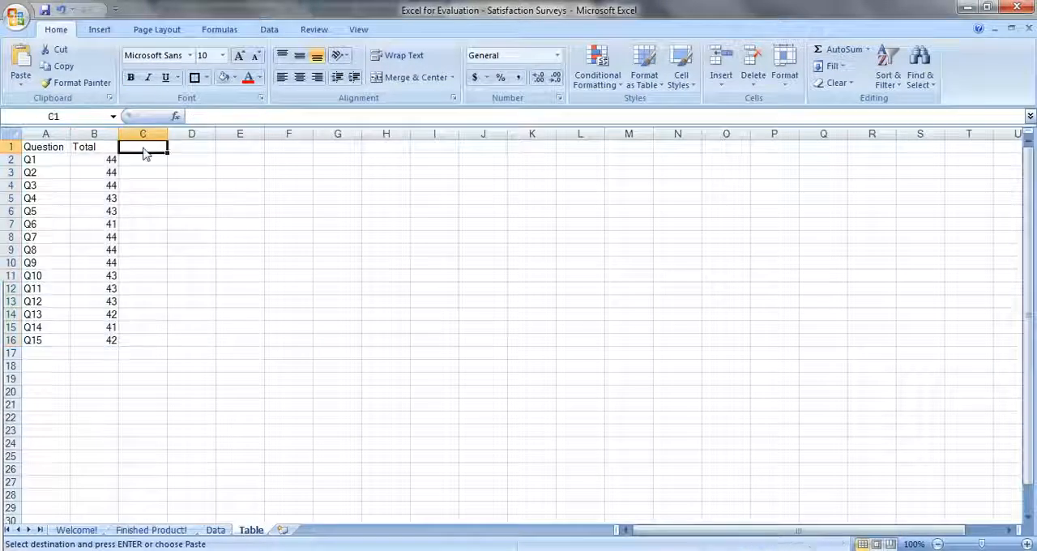
left_click(20, 85)
left_click(50, 203)
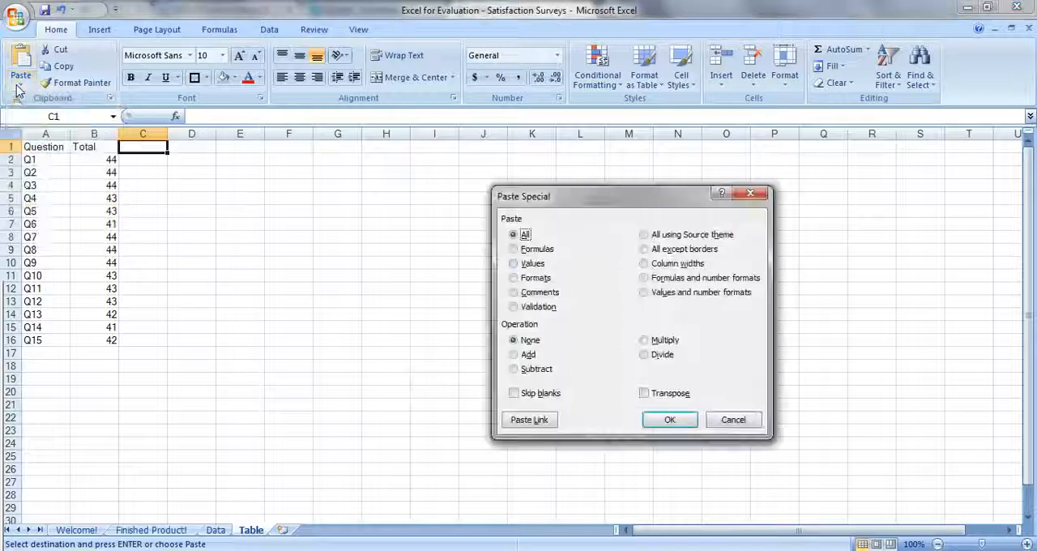
key("v")
key("e")
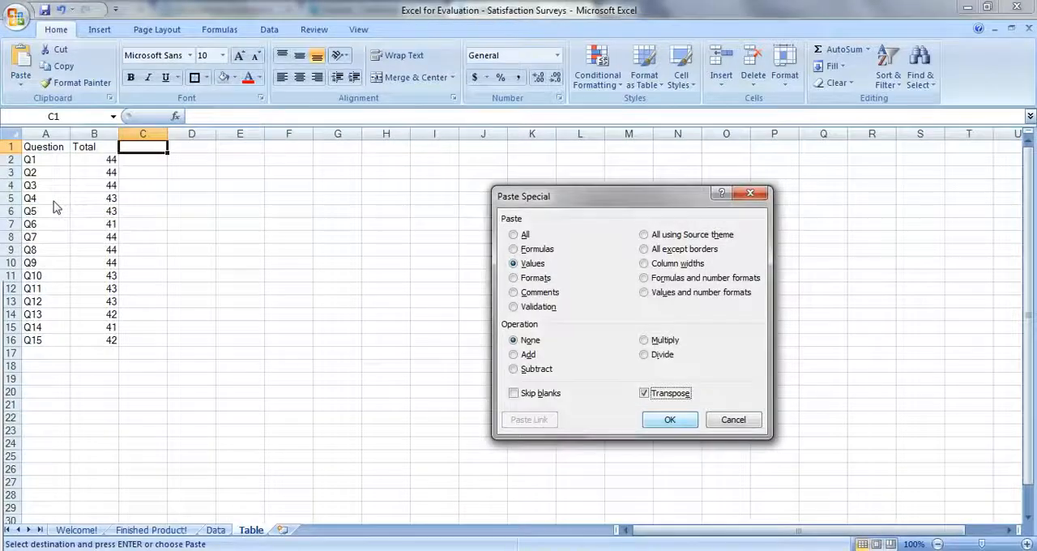
left_click(666, 418)
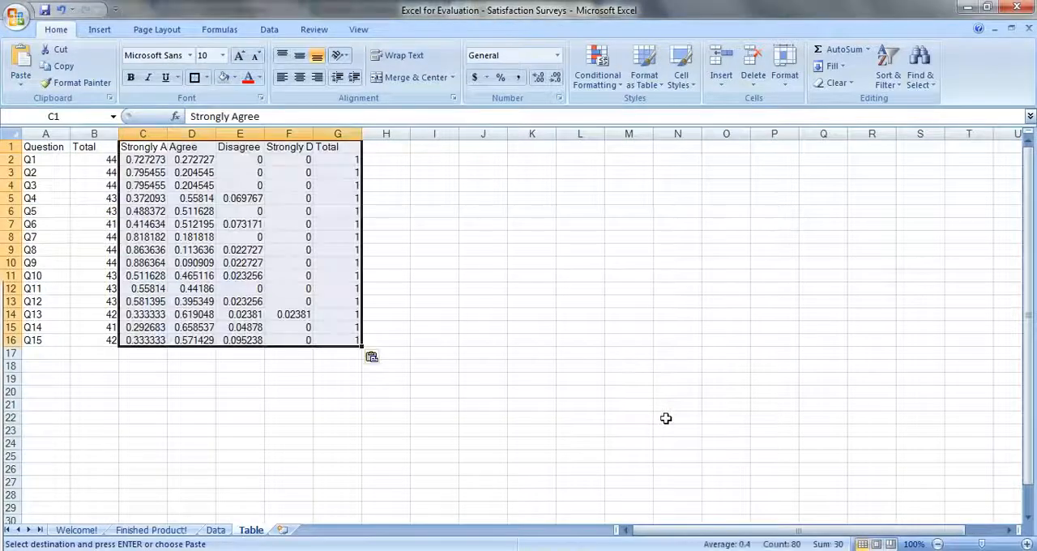
left_click(500, 79)
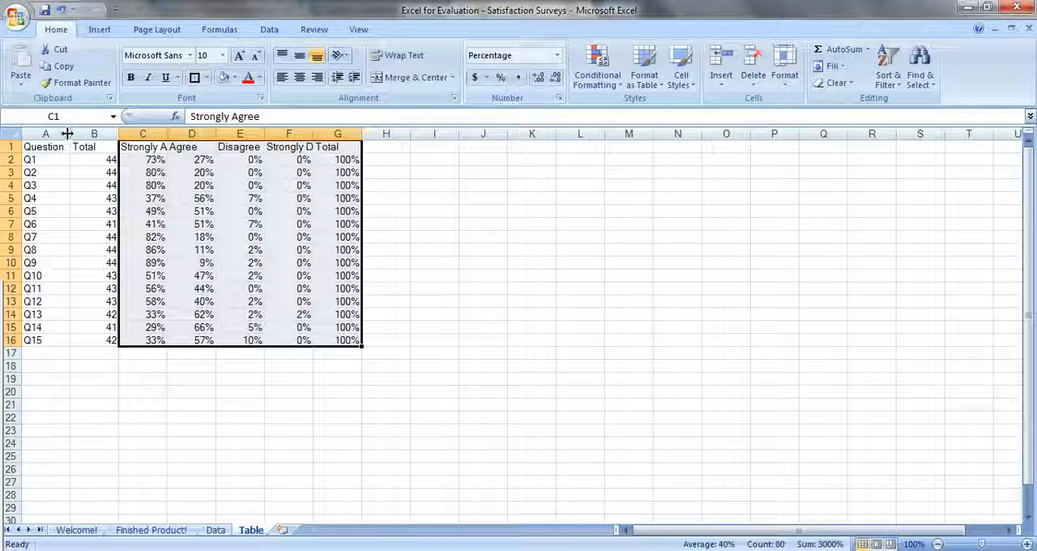
- Widen the Question column and style the header row A1:G1 with bold, a grey fill and wrapped text
left_click_drag(70, 132, 423, 145)
key("ctrl+b")
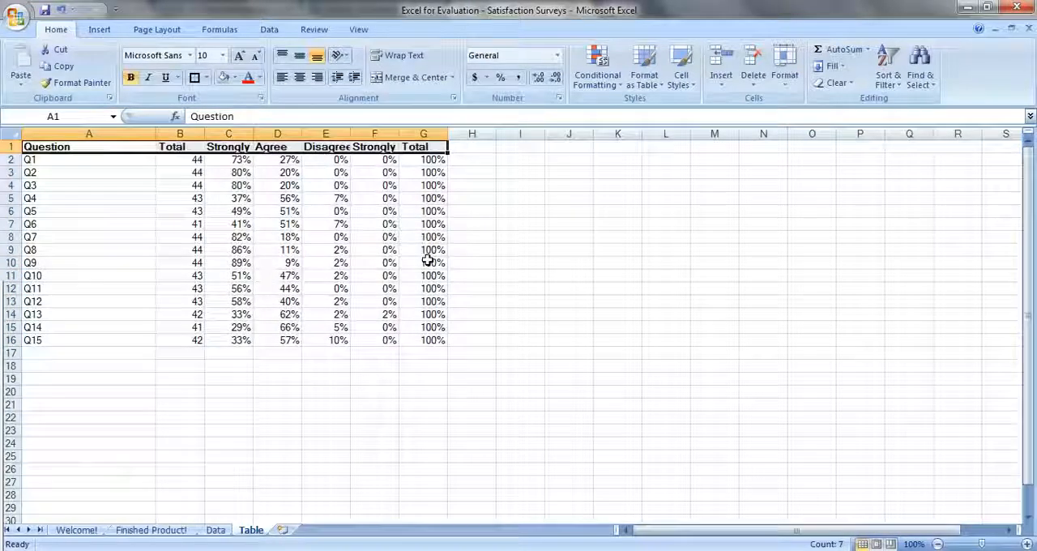
left_click(222, 77)
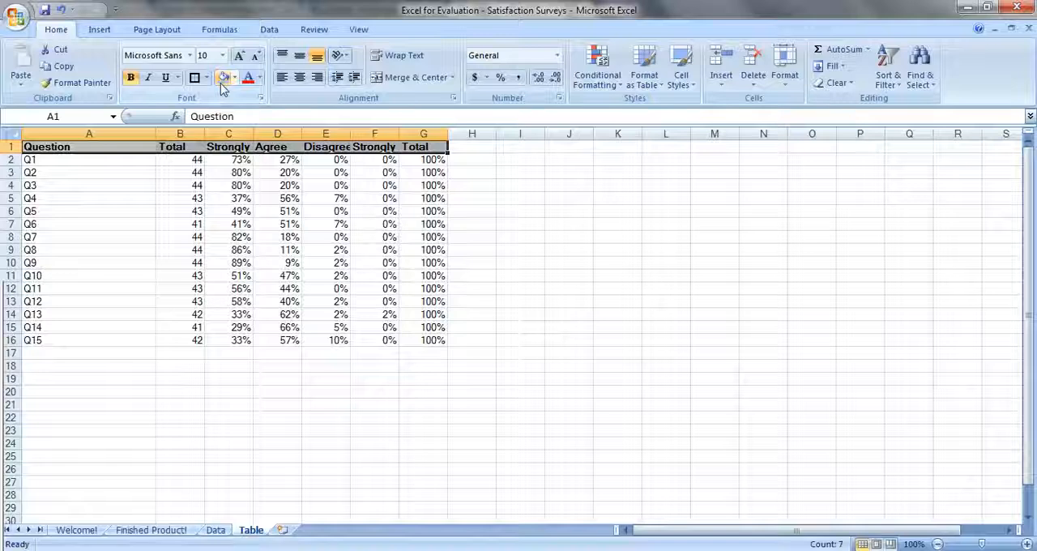
left_click(397, 55)
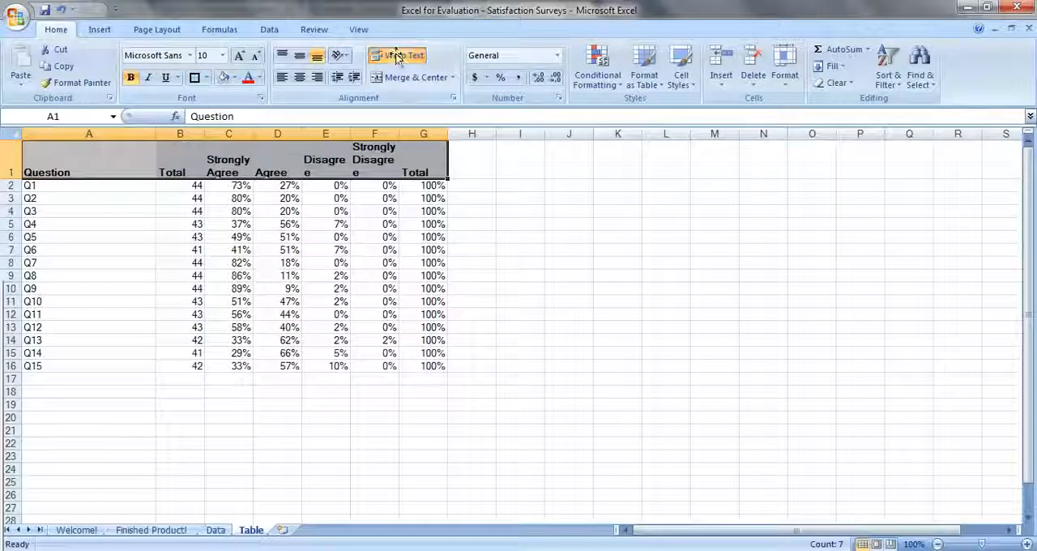
- Widen columns C:G, fit the header row height to the wrapped headings, and increase the height of rows 2 to 16
left_click_drag(422, 133, 248, 136)
left_click(8, 162)
left_click_drag(6, 162, 7, 161)
left_click(17, 168)
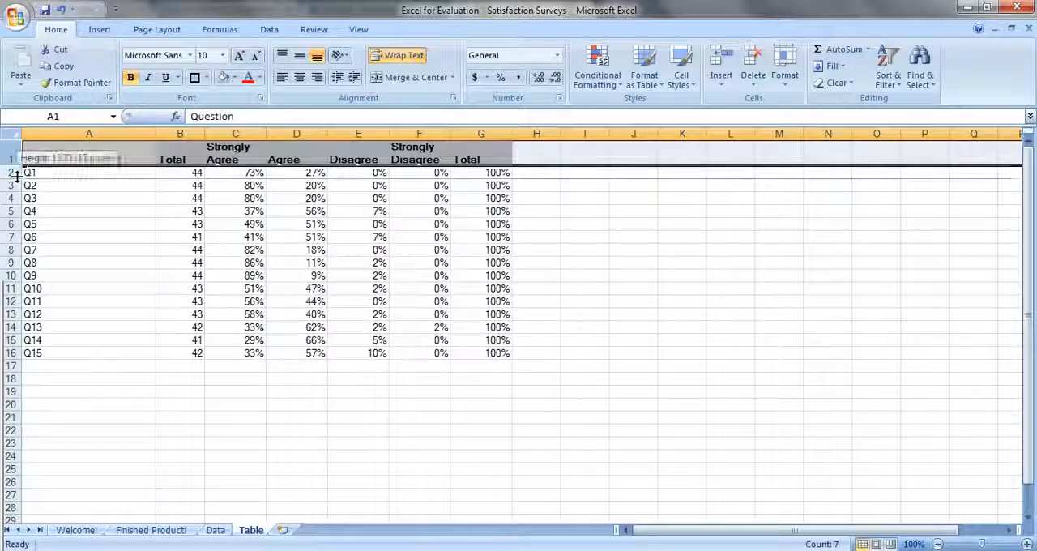
left_click_drag(11, 174, 20, 344)
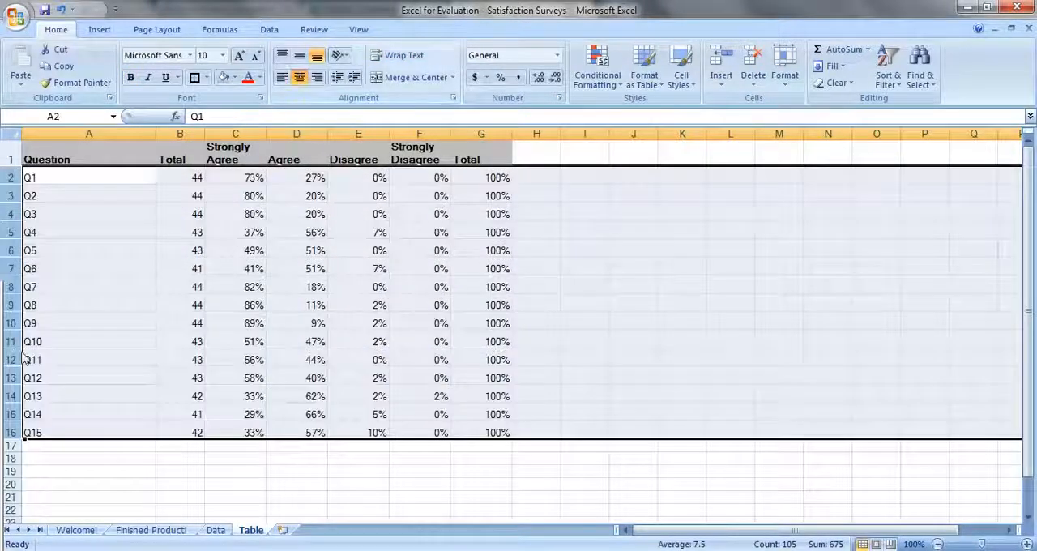
- Center the table's cells horizontally and vertically, keeping the question labels in A2:A16 left-aligned
left_click(300, 77)
left_click(11, 153, "ctrl")
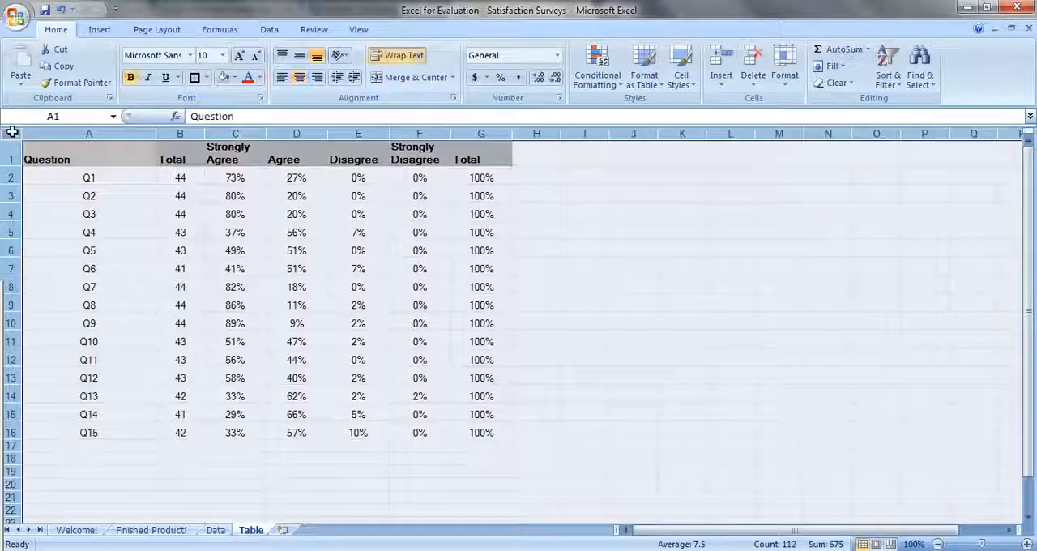
left_click(299, 77)
left_click(300, 55)
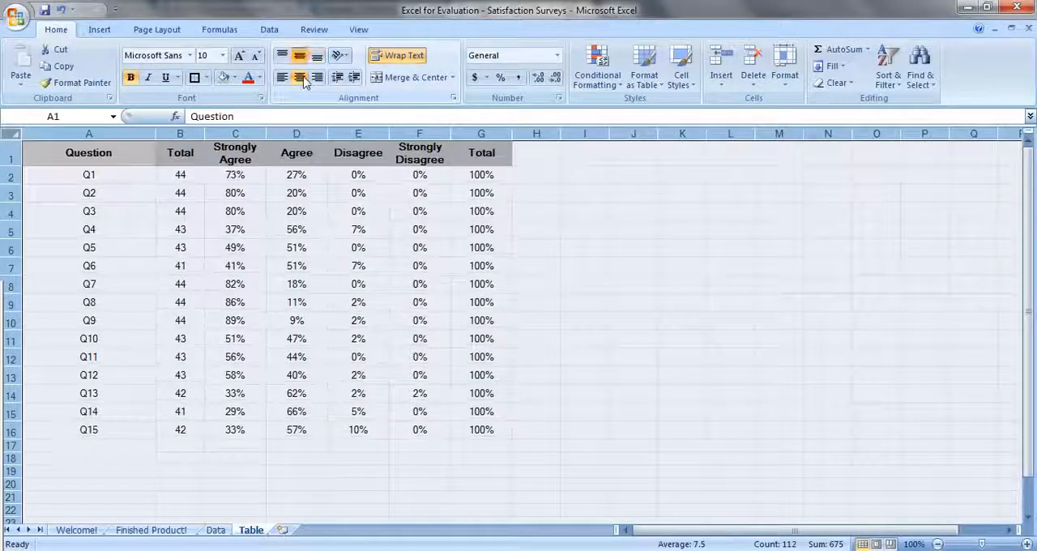
left_click_drag(89, 177, 123, 427)
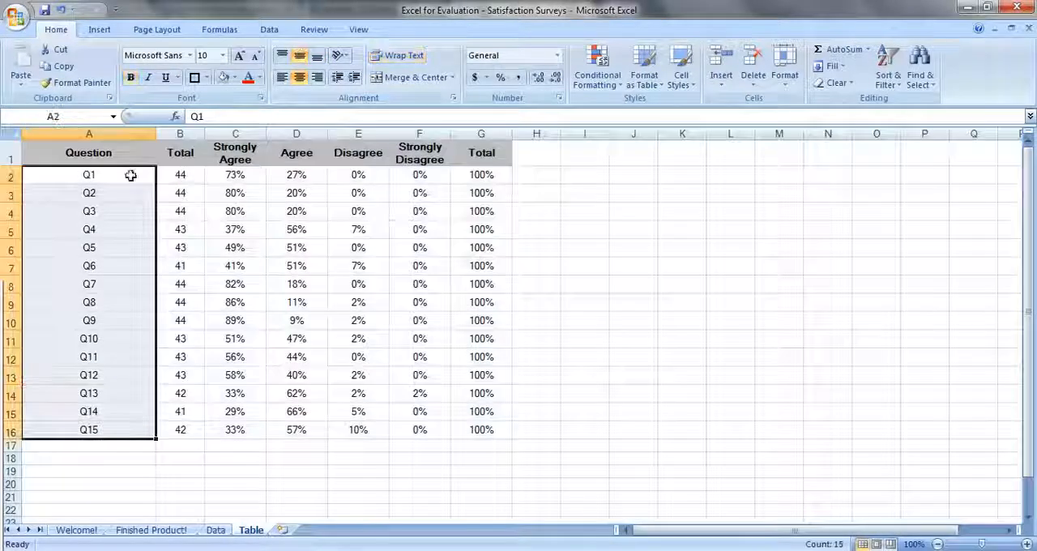
left_click(282, 77)
- Apply thick box borders around the whole table A1:G16, the header row A1:G1, and the two Total columns B1:B16 and G1:G16
left_click_drag(121, 158, 499, 429)
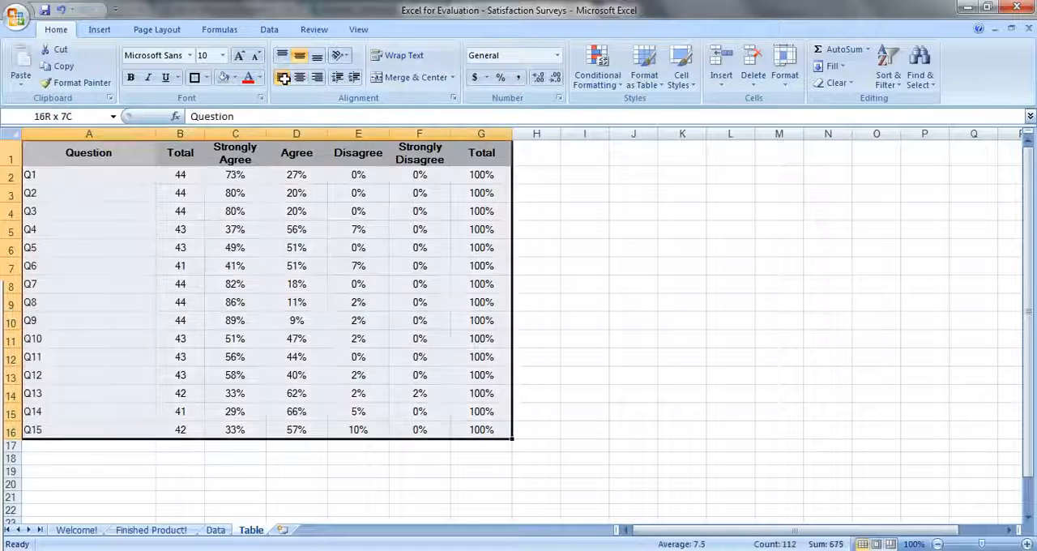
left_click_drag(122, 159, 483, 154)
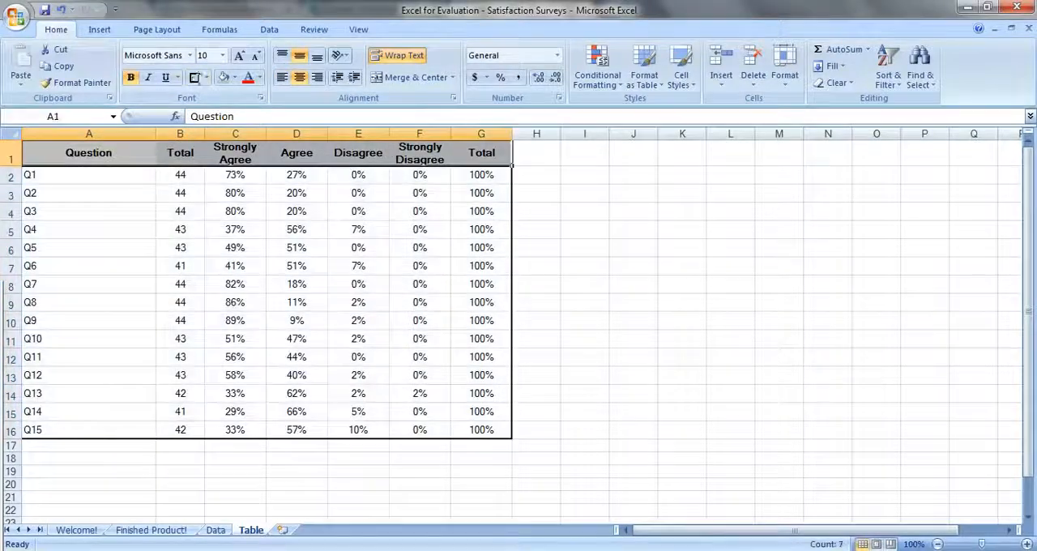
left_click(197, 80)
left_click_drag(180, 154, 180, 429)
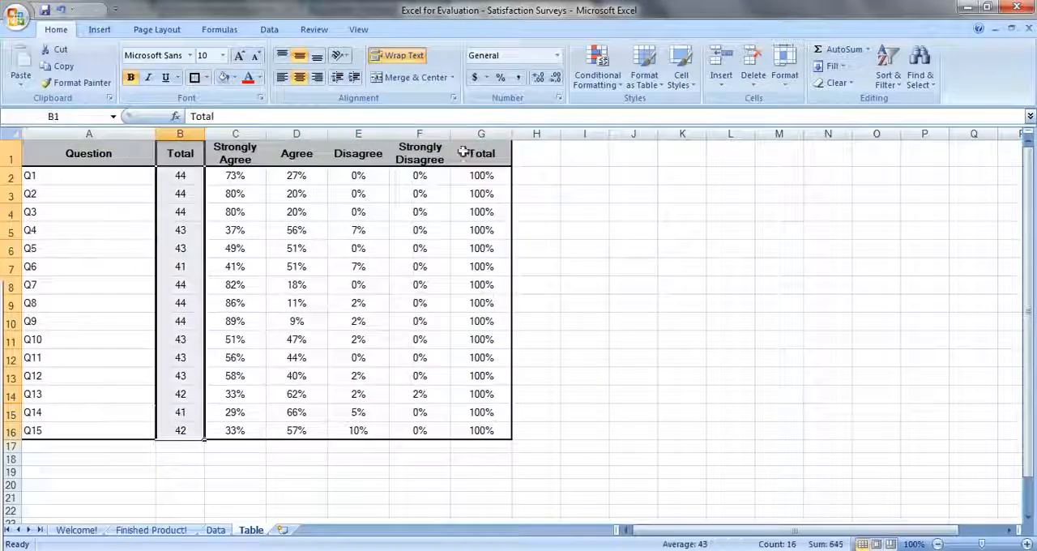
left_click(197, 79)
left_click_drag(481, 154, 481, 429)
left_click(197, 79)
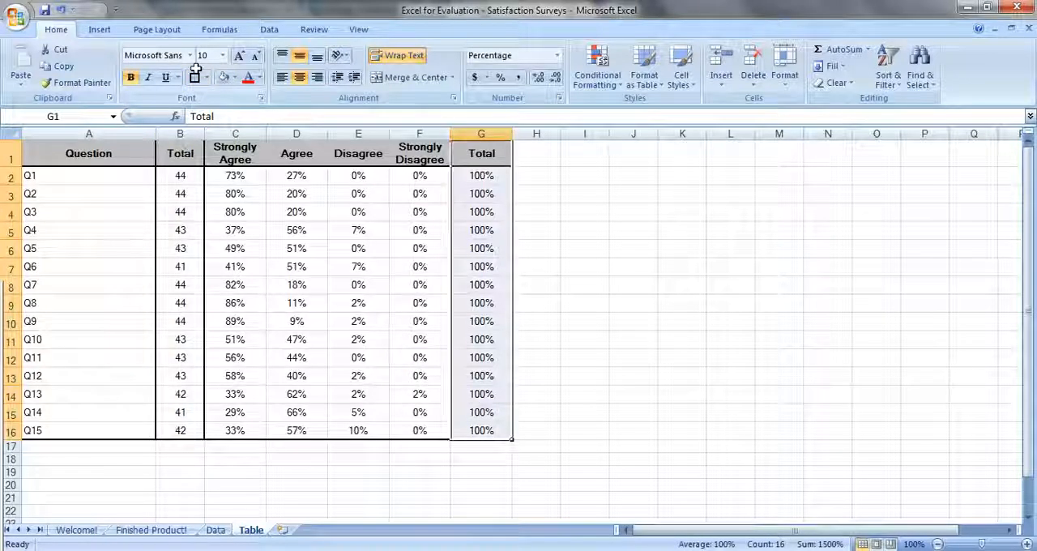
- Add thin horizontal inside borders between the rows of A2:G16, keeping the thick outline
left_click_drag(81, 175, 481, 430)
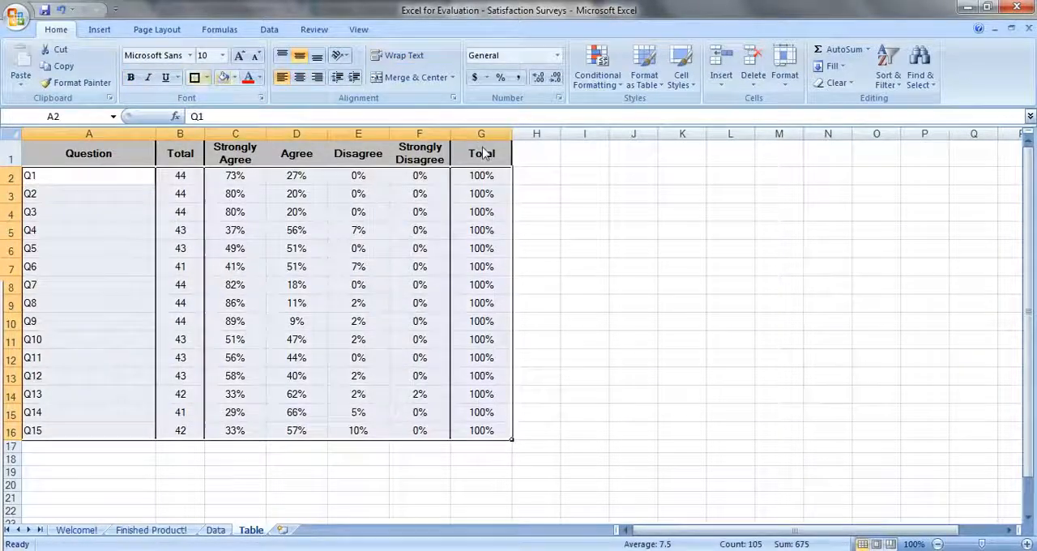
left_click(205, 78)
key("Down")
key("Return")
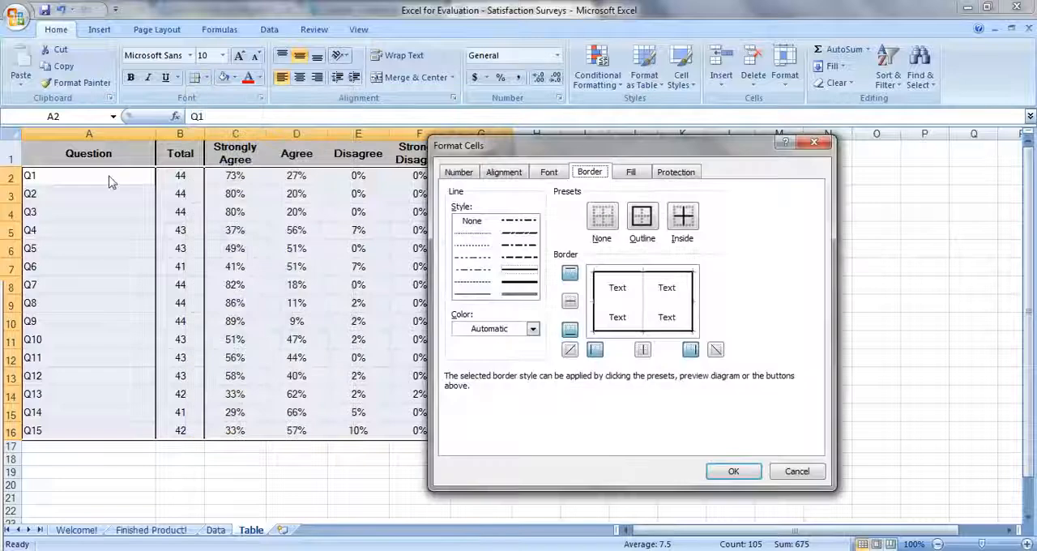
key("Tab")
key("Left")
key("Down")
key("Down")
key("alt+h")
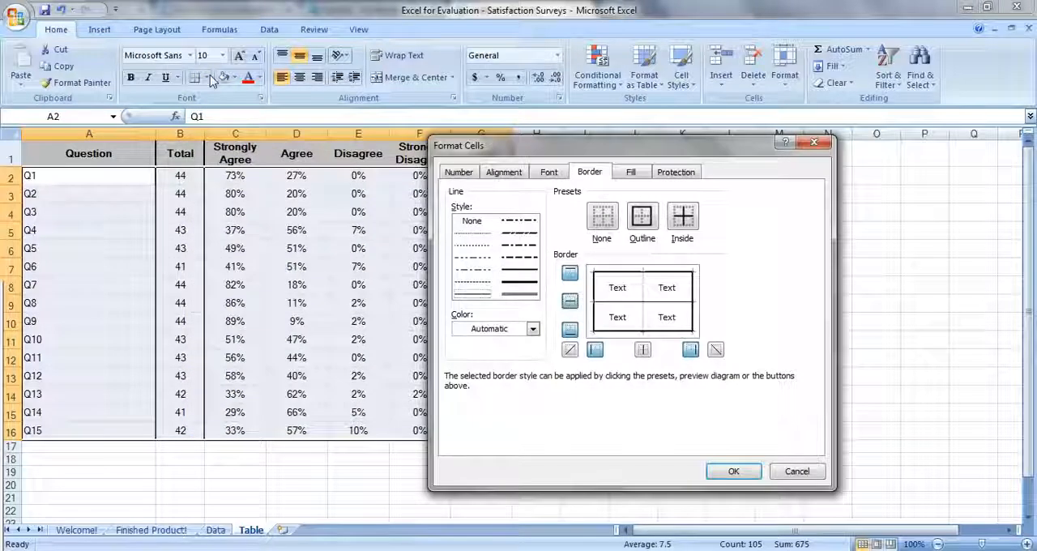
left_click(734, 472)
left_click(682, 376)
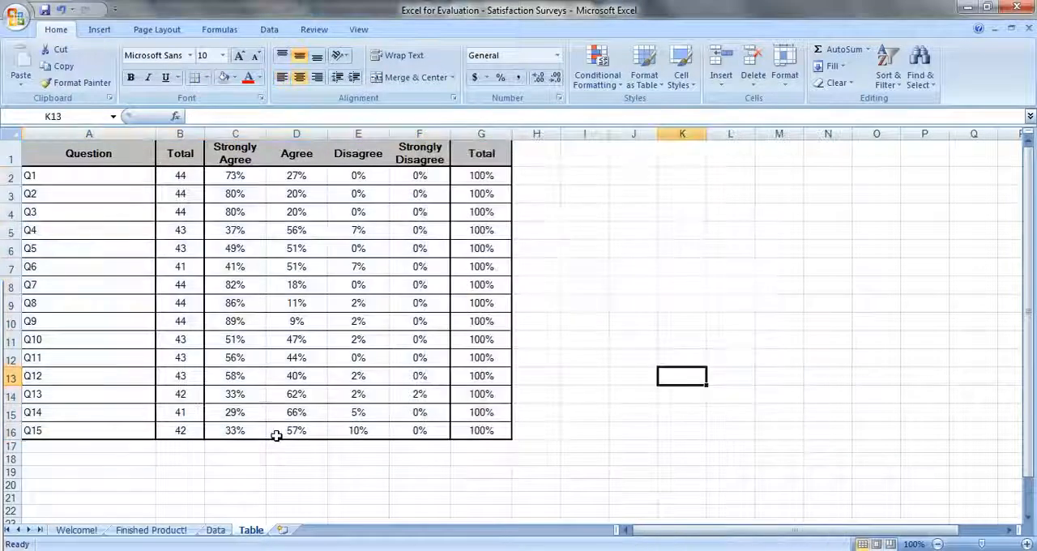
- Compare the Table sheet with the Finished Product! sheet, and finish on the Welcome! sheet
key("ctrl+Page_Up")
key("ctrl+Page_Up")
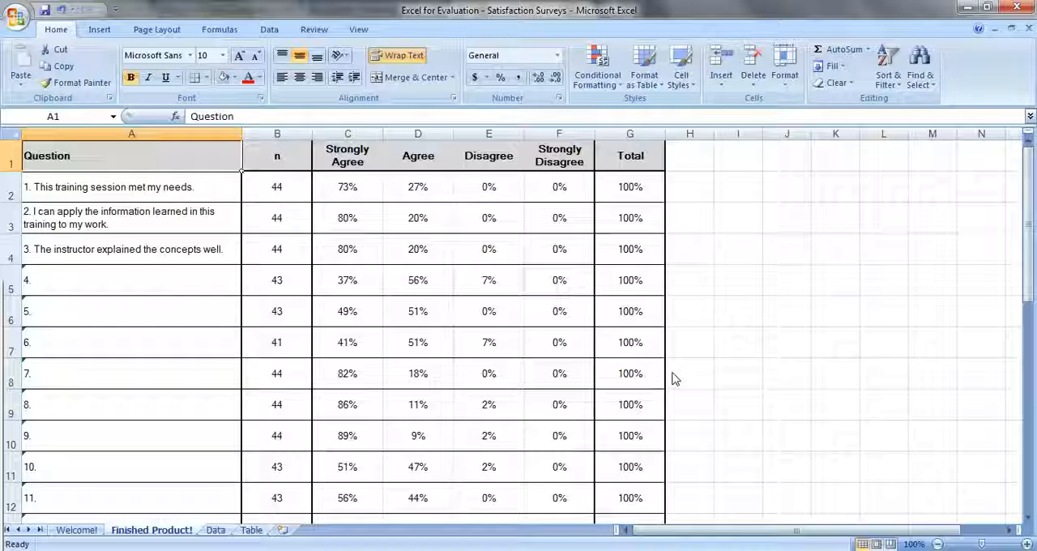
left_click(251, 531)
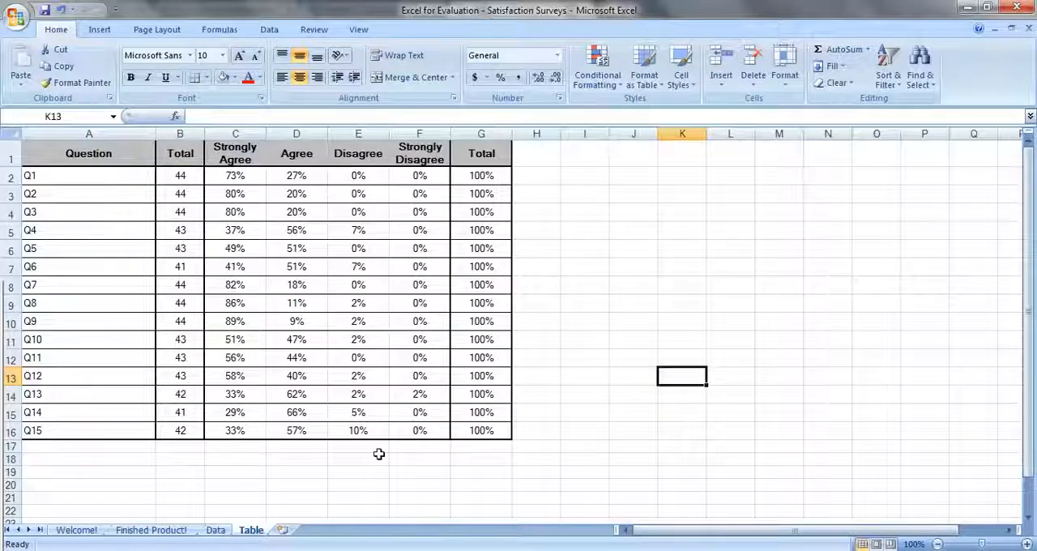
left_click(78, 530)
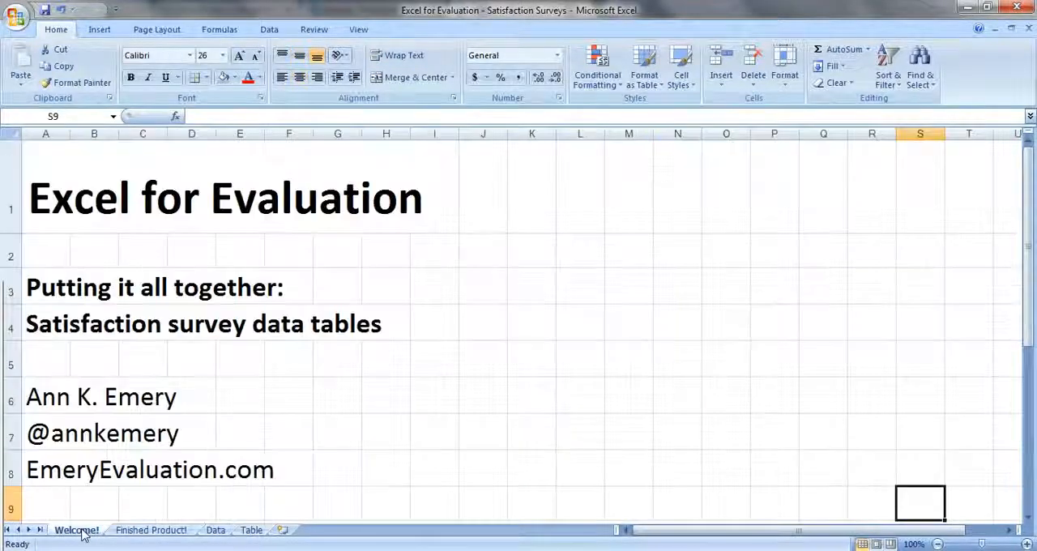